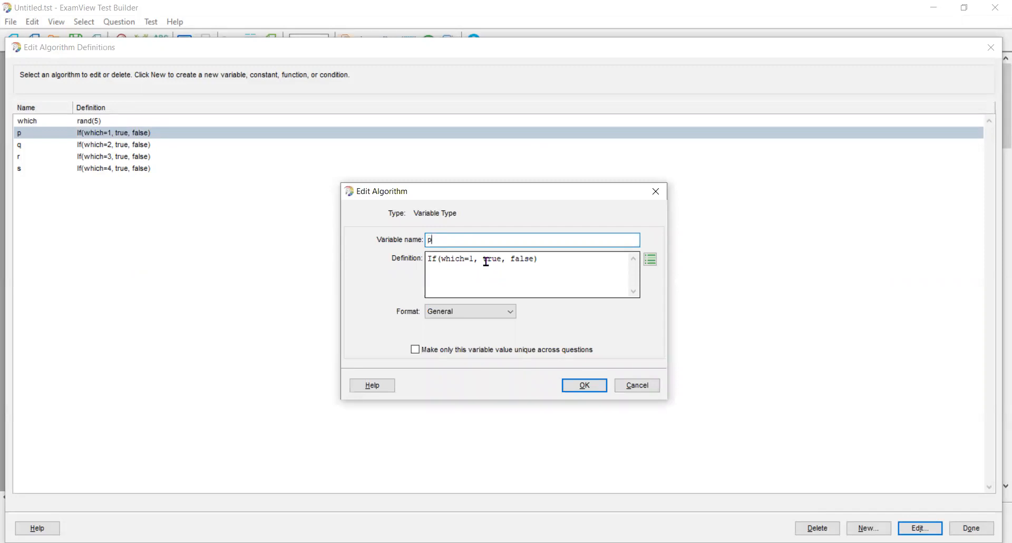
- Examine the conditional definitions of the variables p, q, r and s
click(576, 385)
click(127, 146)
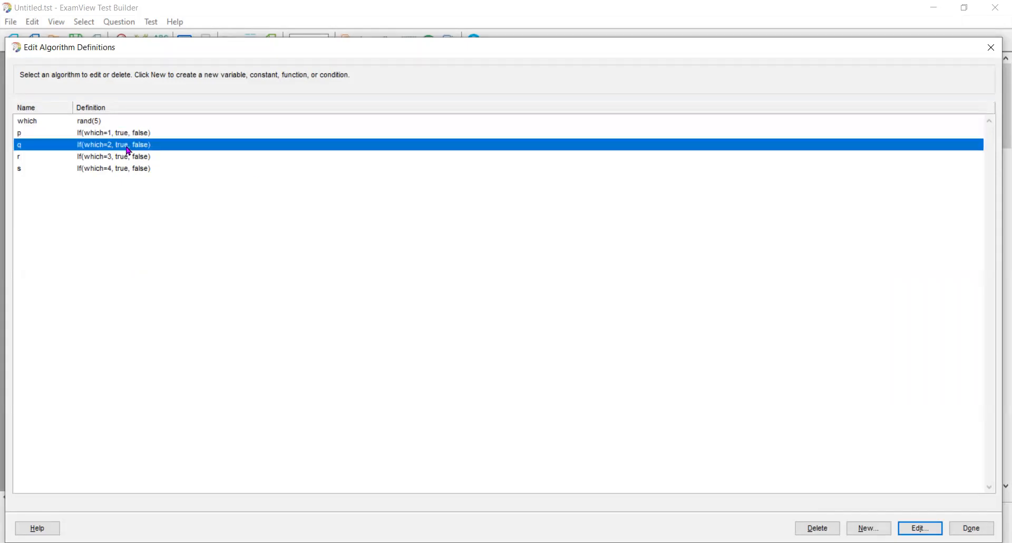
key(Return)
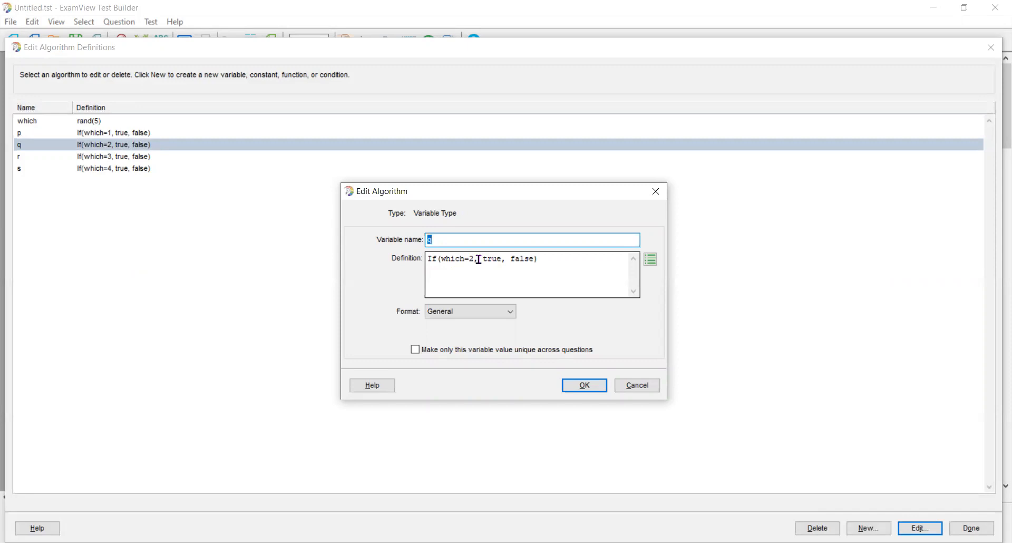
click(574, 385)
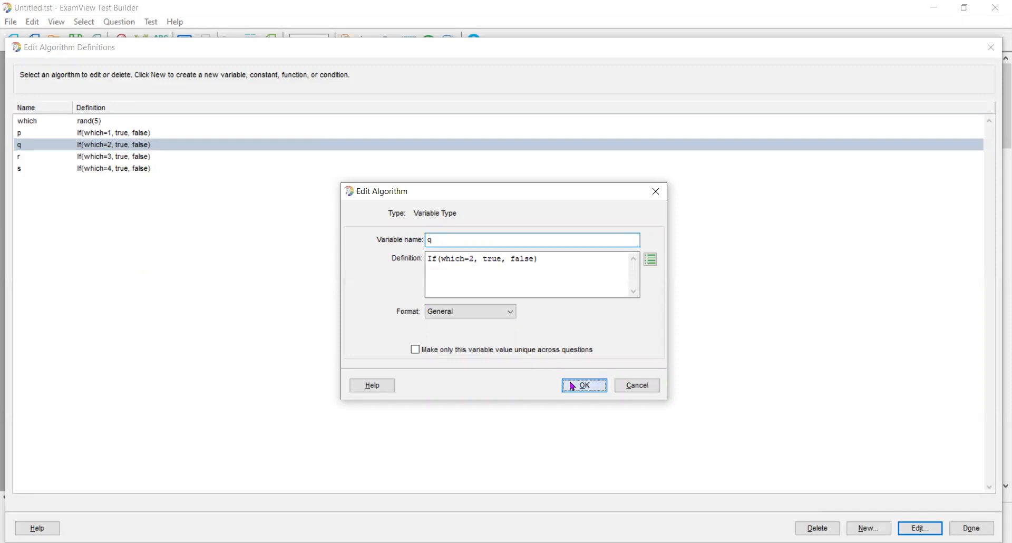
click(151, 159)
double_click(150, 158)
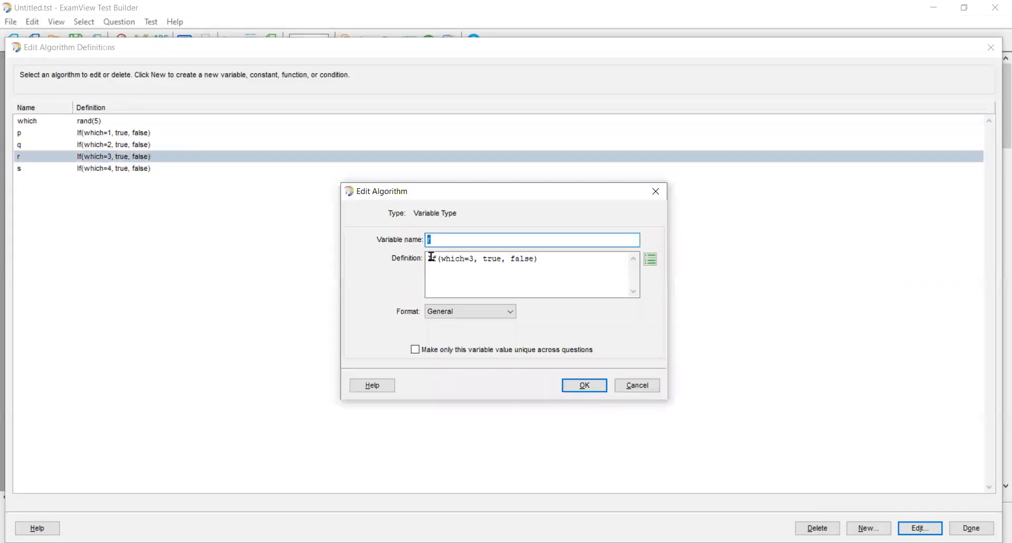
click(493, 261)
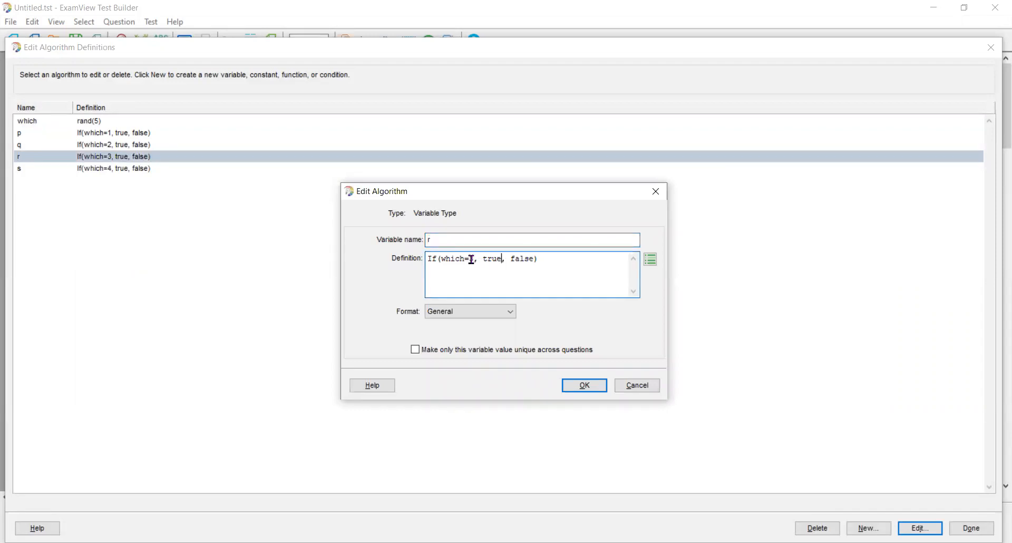
click(586, 386)
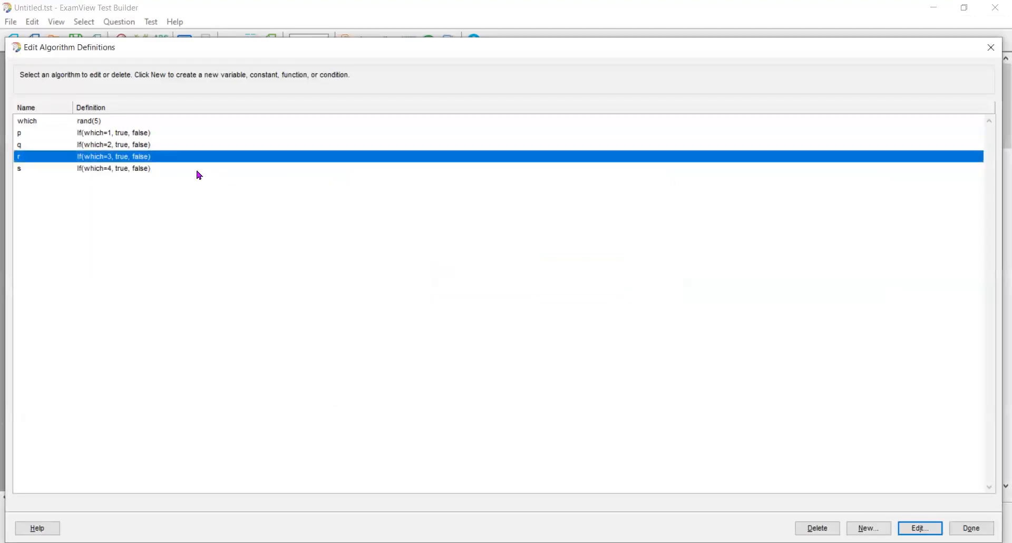
click(143, 170)
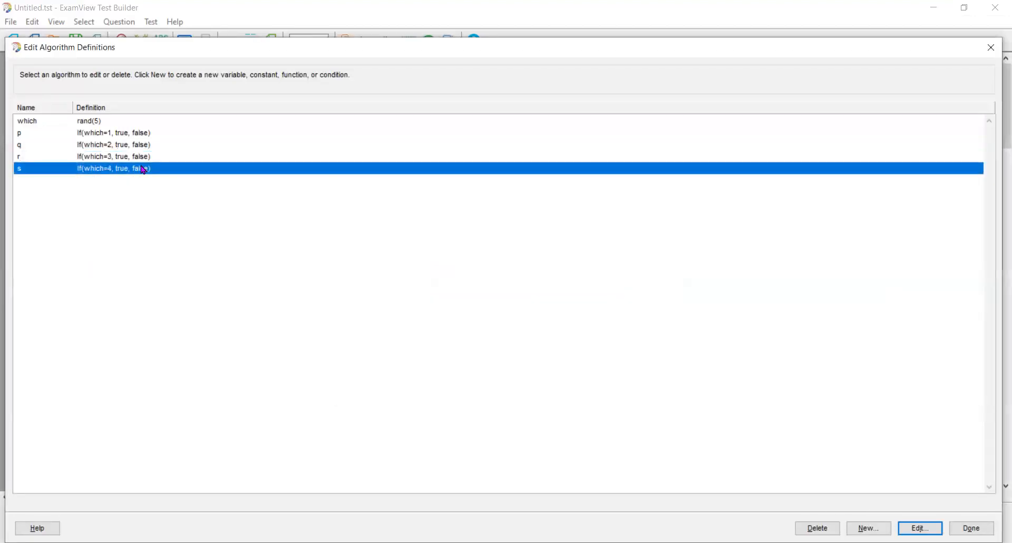
double_click(143, 170)
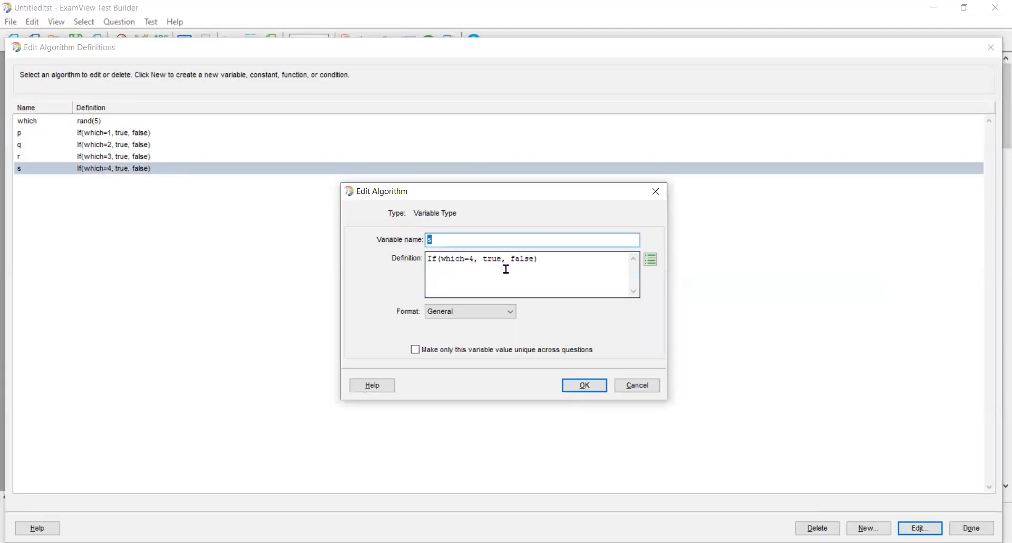
click(590, 387)
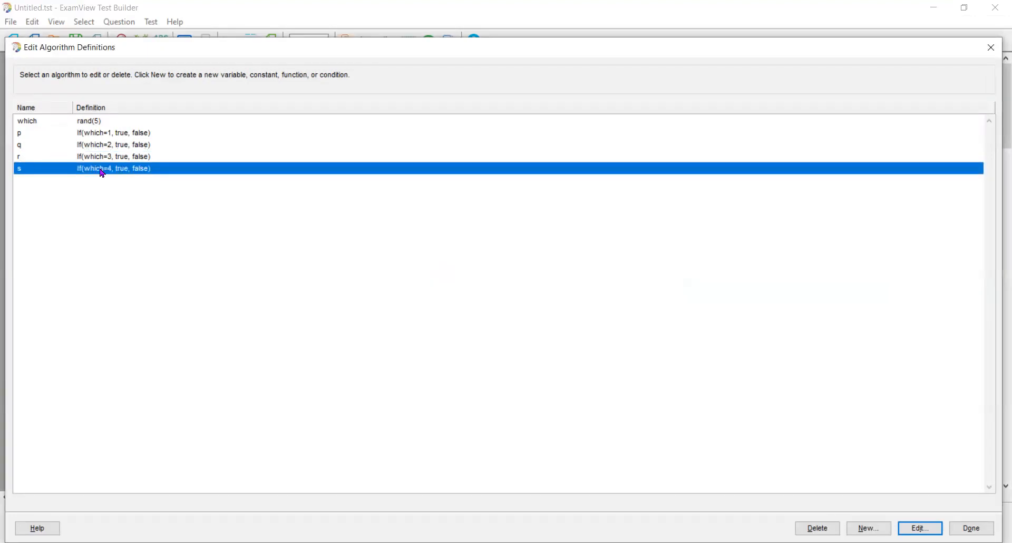
- Create a variable named t with the definition If(which=5, true, false)
click(858, 525)
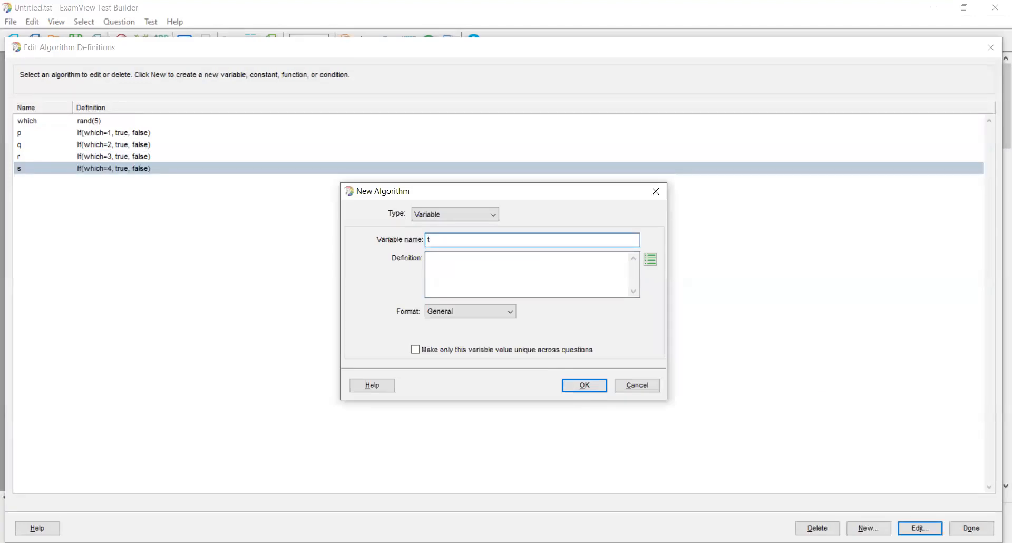
text(If(which=1, true, false))
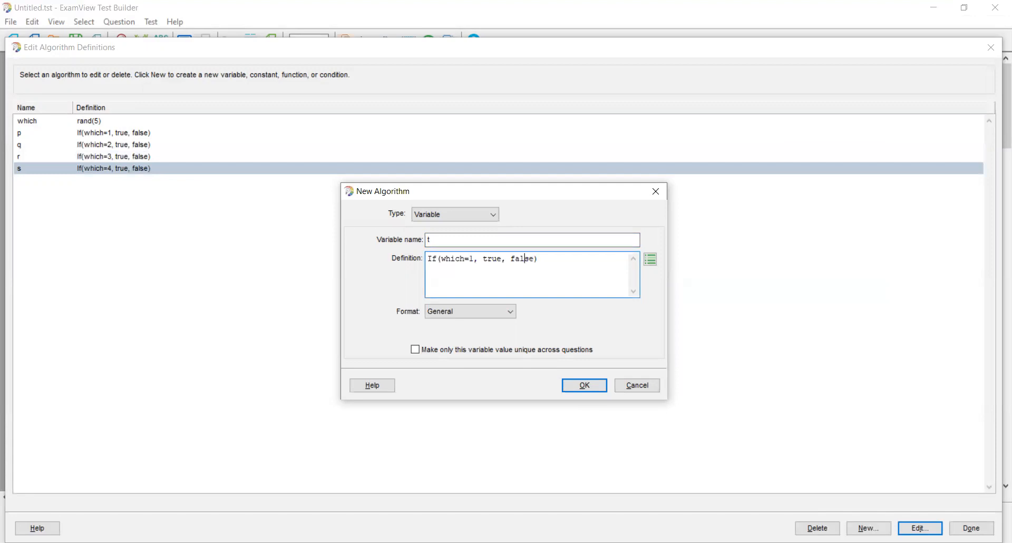
click(471, 258)
key(Delete)
text(5)
click(602, 385)
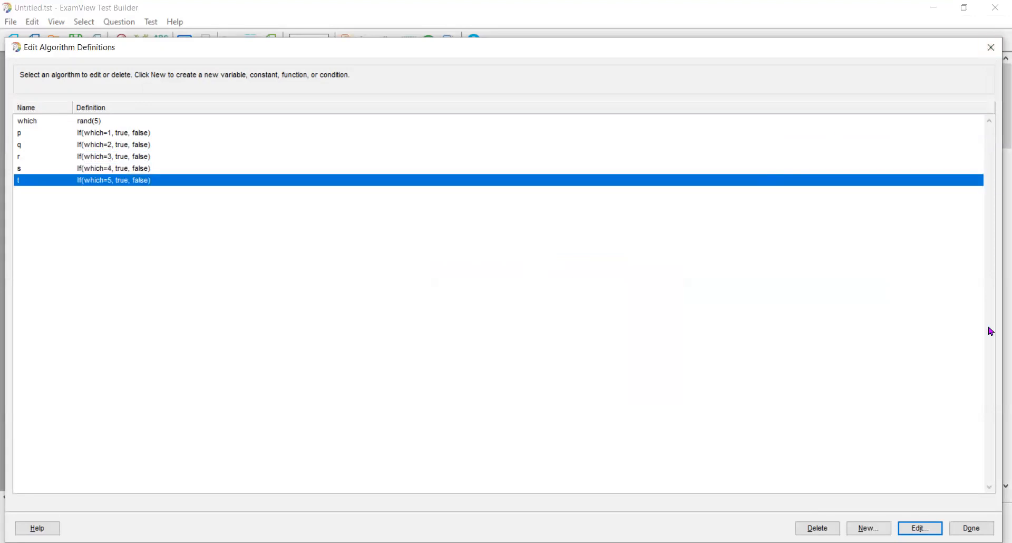
- Finish editing the algorithm definitions and add a blank line after the question's introductory sentence
click(972, 528)
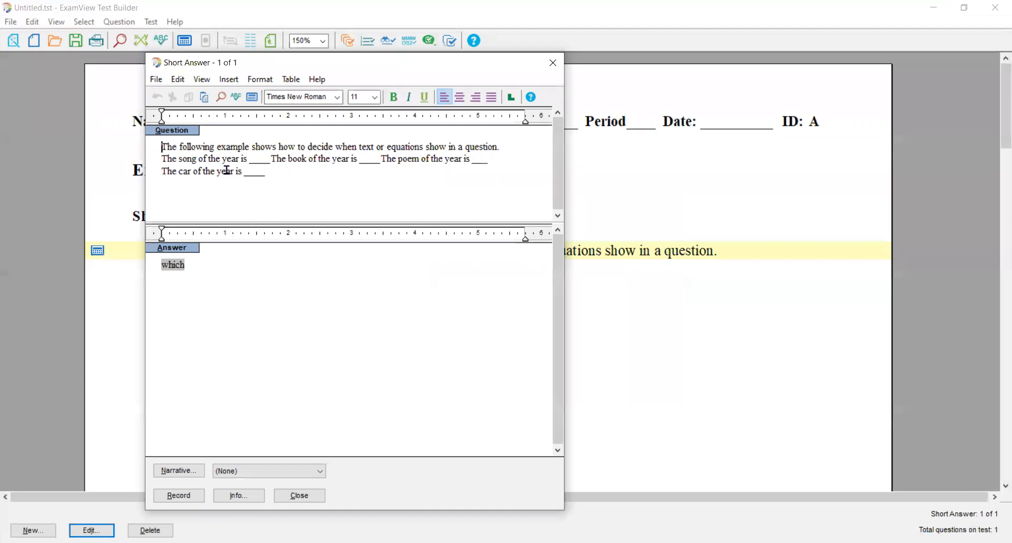
click(505, 146)
key(Return)
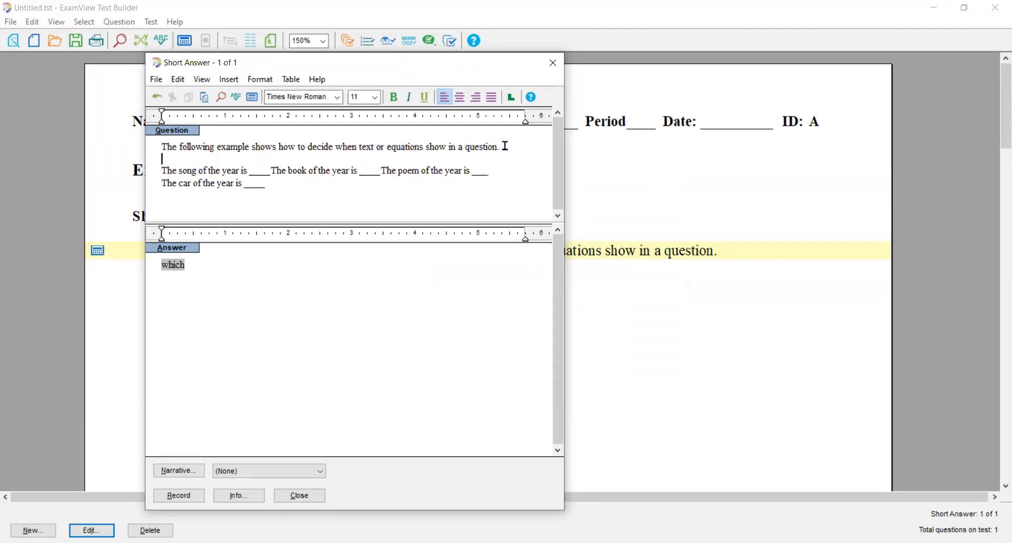
- Review the display conditions of the song, book, poem and car equations in the question
double_click(215, 170)
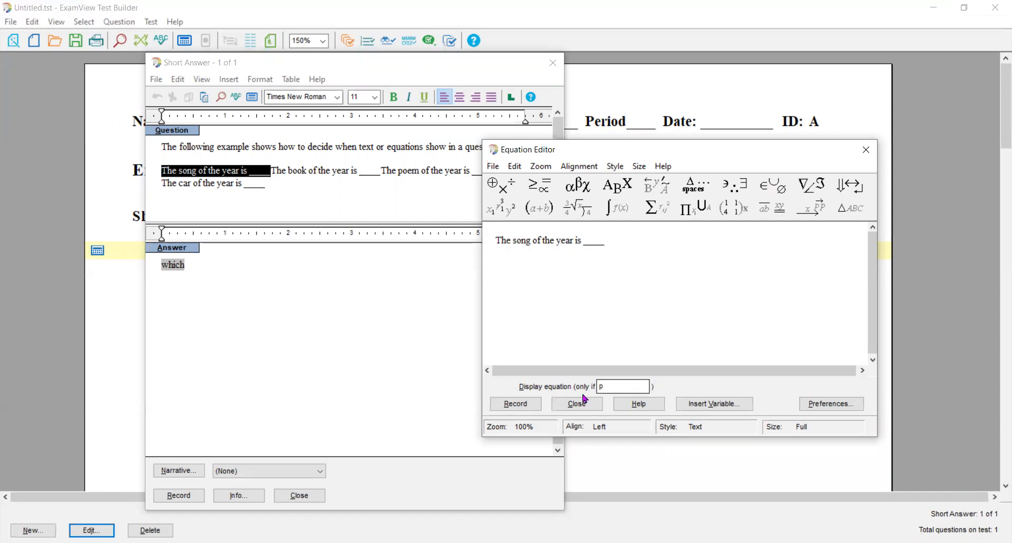
click(530, 407)
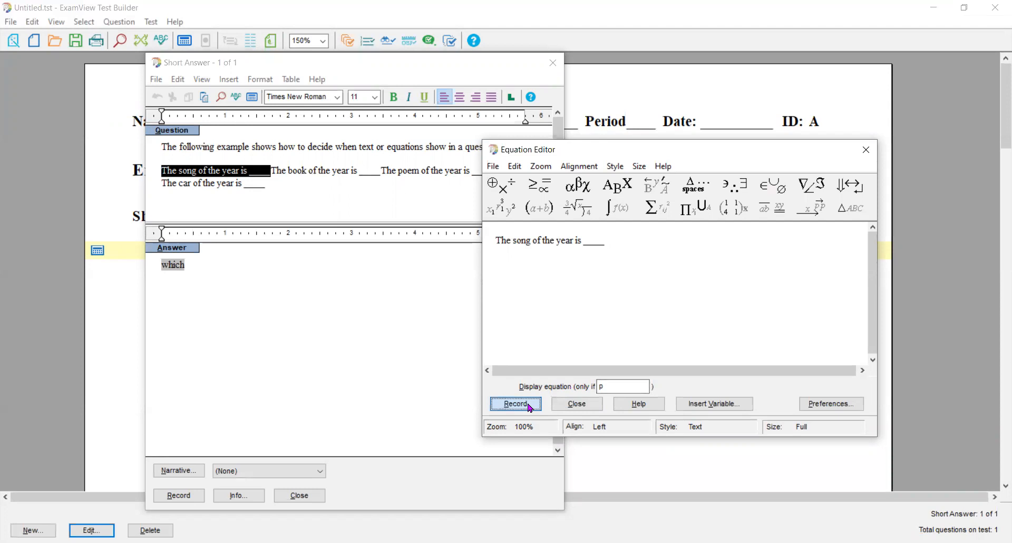
click(325, 169)
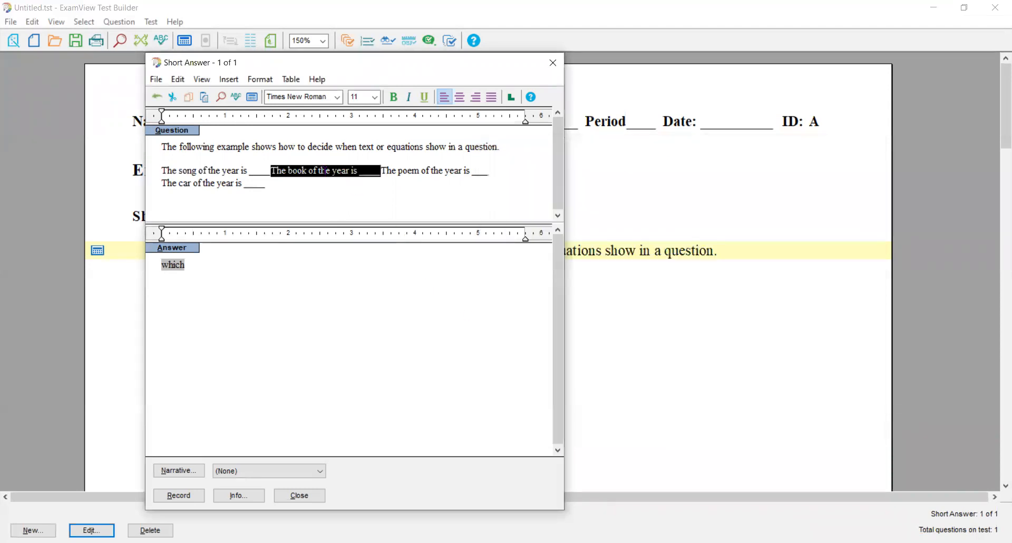
double_click(324, 170)
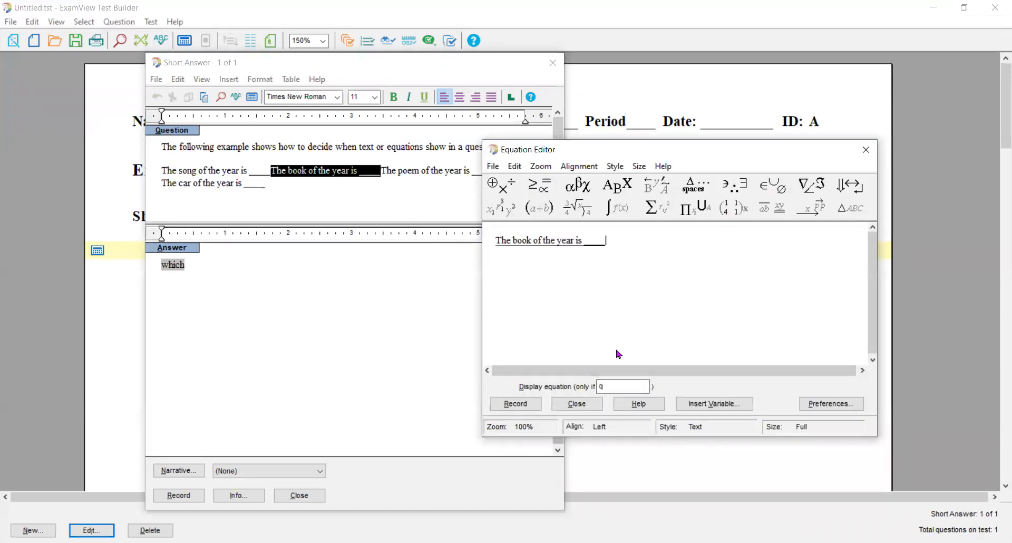
click(519, 403)
double_click(427, 169)
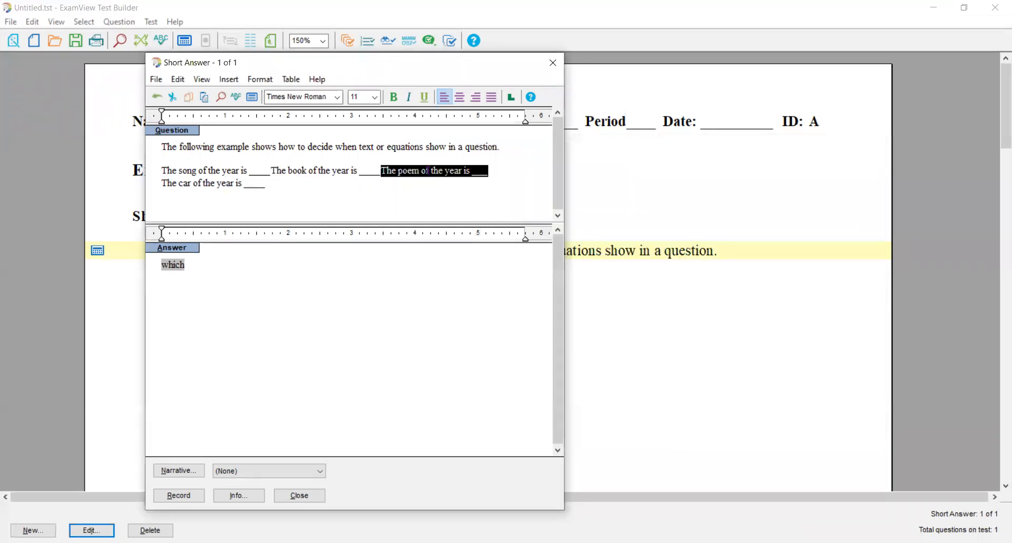
click(529, 405)
click(193, 185)
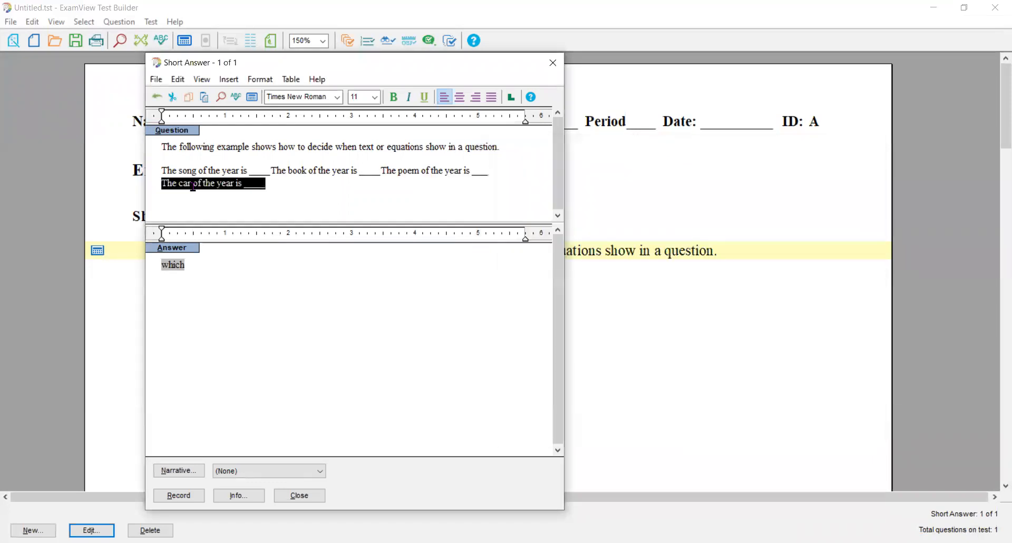
double_click(194, 188)
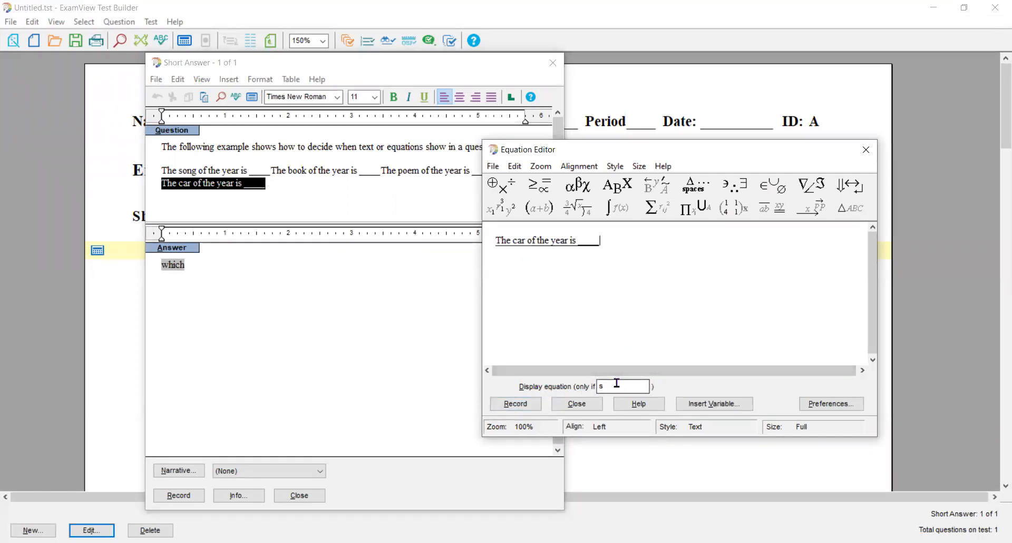
click(522, 405)
- Insert a text-style equation reading "The SUV of the year is ___" after the car sentence, with a display condition
click(283, 188)
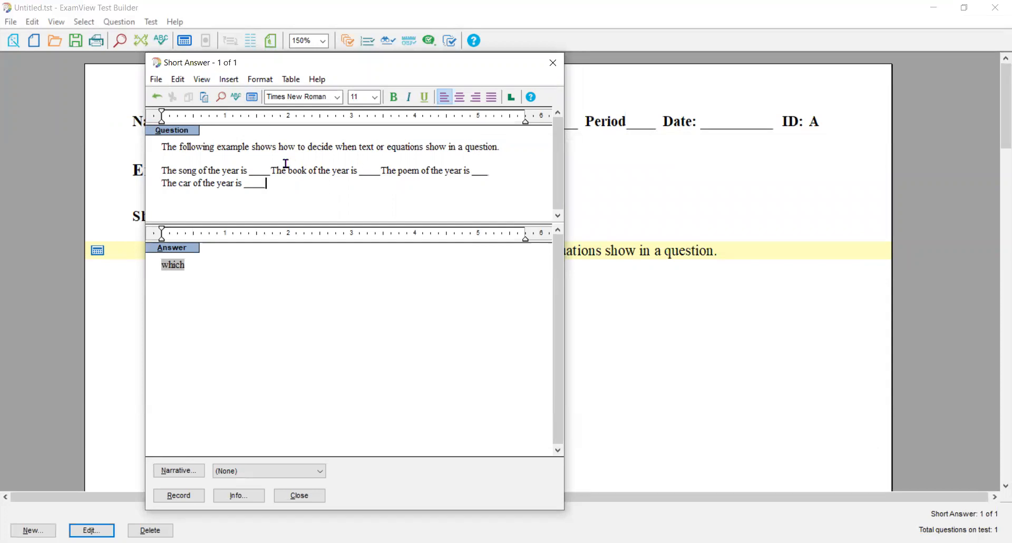
click(238, 81)
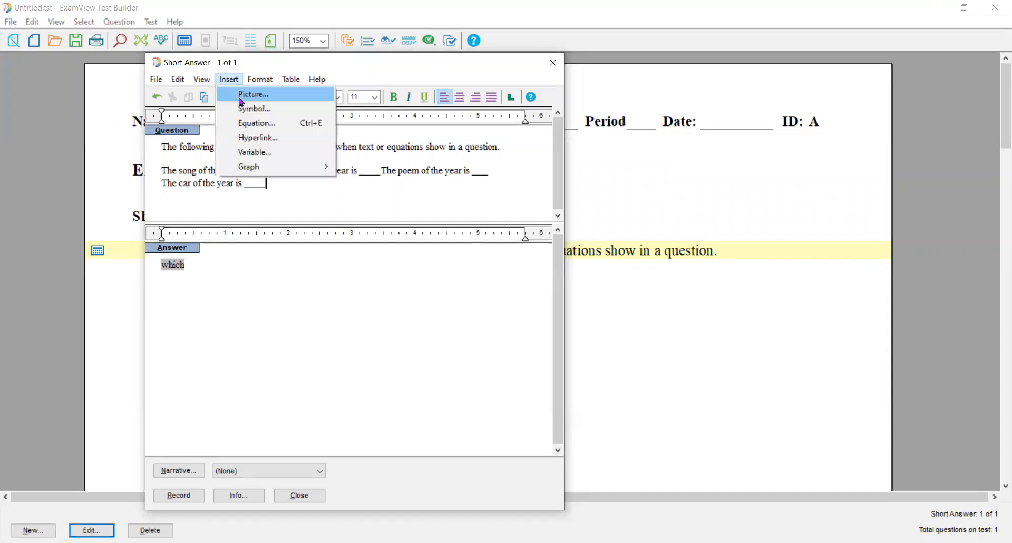
click(258, 123)
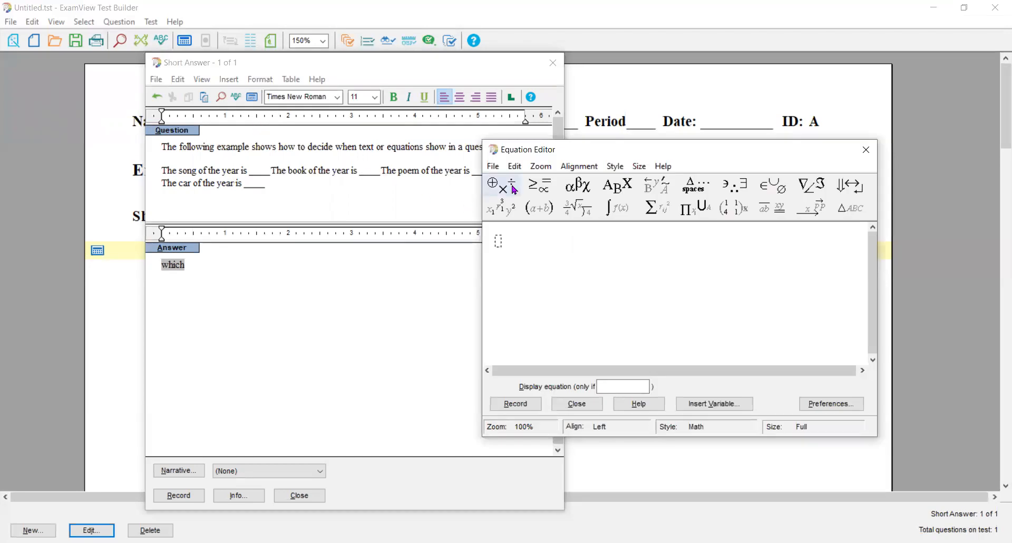
click(619, 167)
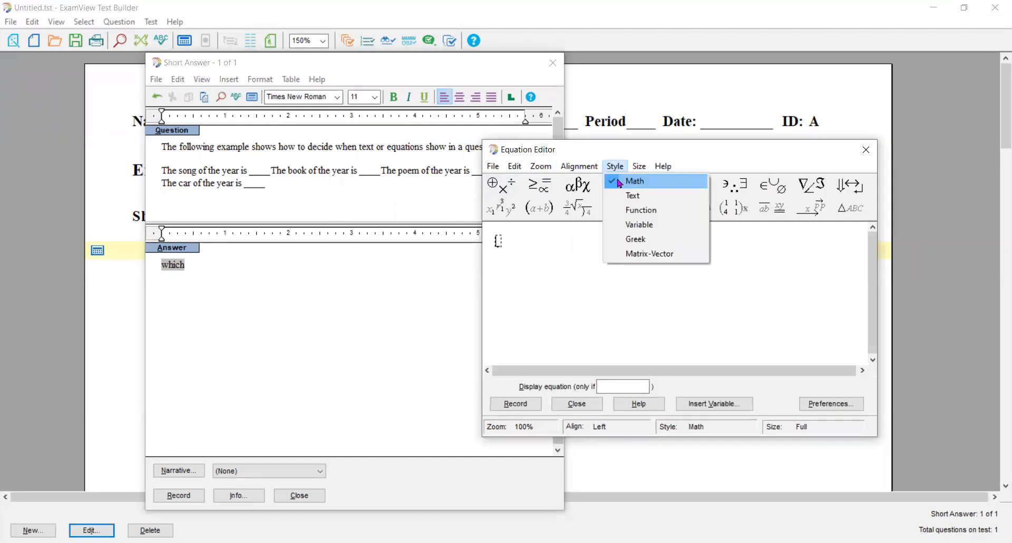
click(625, 195)
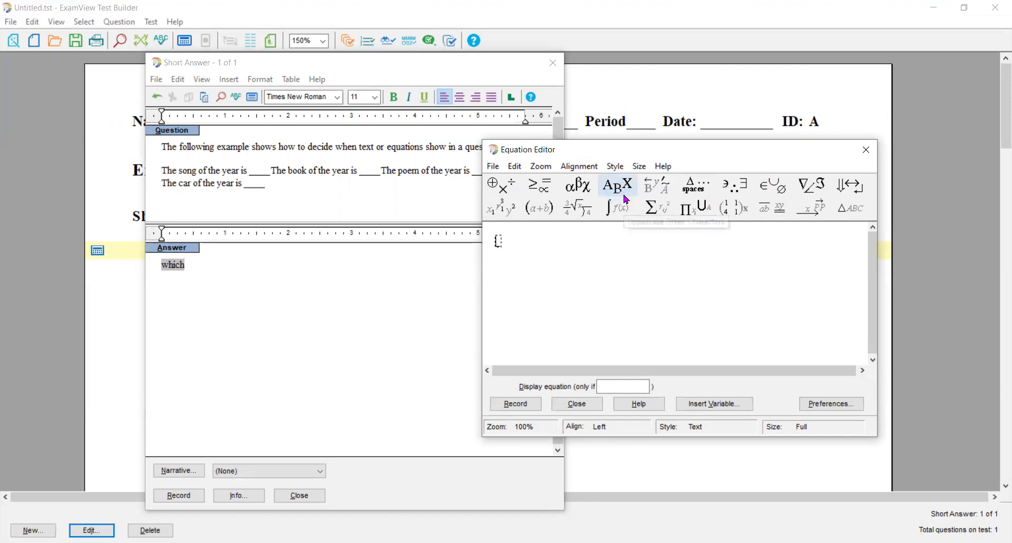
text(The)
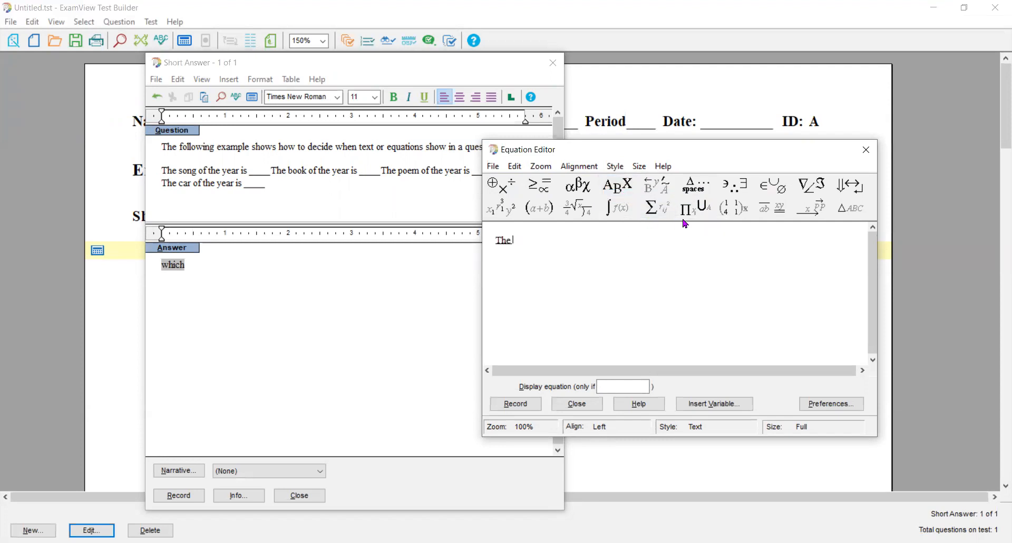
text( SUV of the year is ___)
click(607, 385)
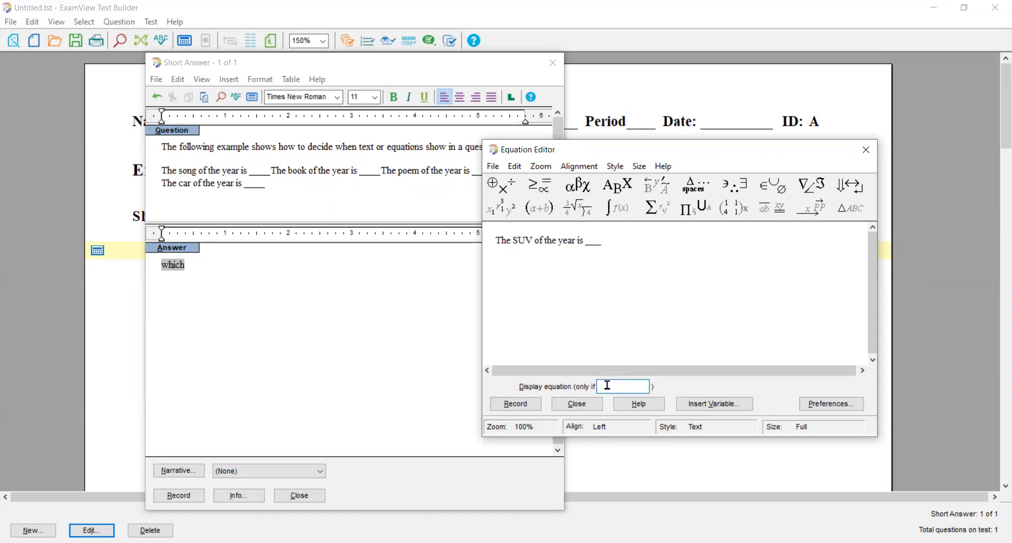
click(524, 407)
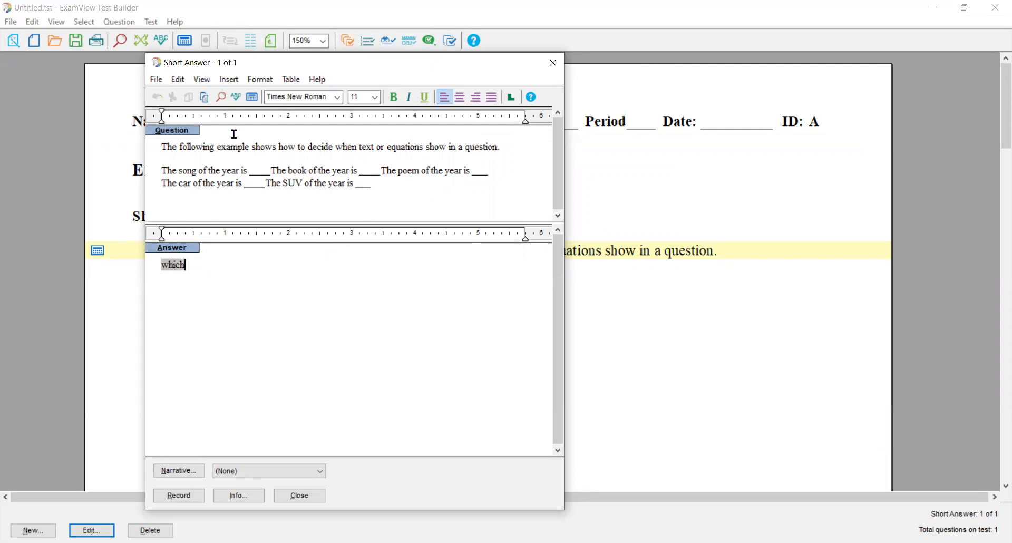
- Preview the question with calculated variable values, recalculating several times to check which sentence and answer appear
click(256, 99)
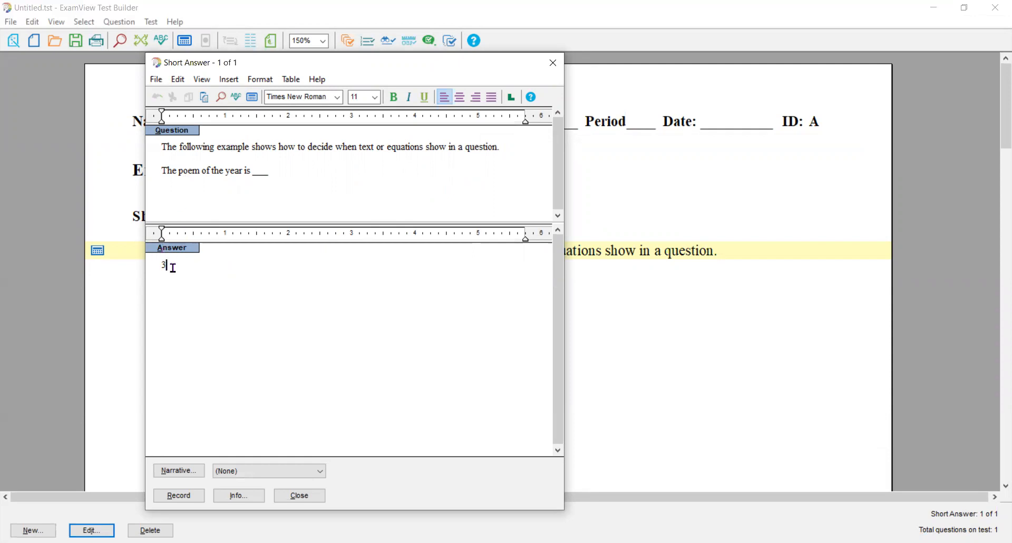
click(252, 98)
click(252, 98)
click(253, 99)
click(254, 100)
click(253, 100)
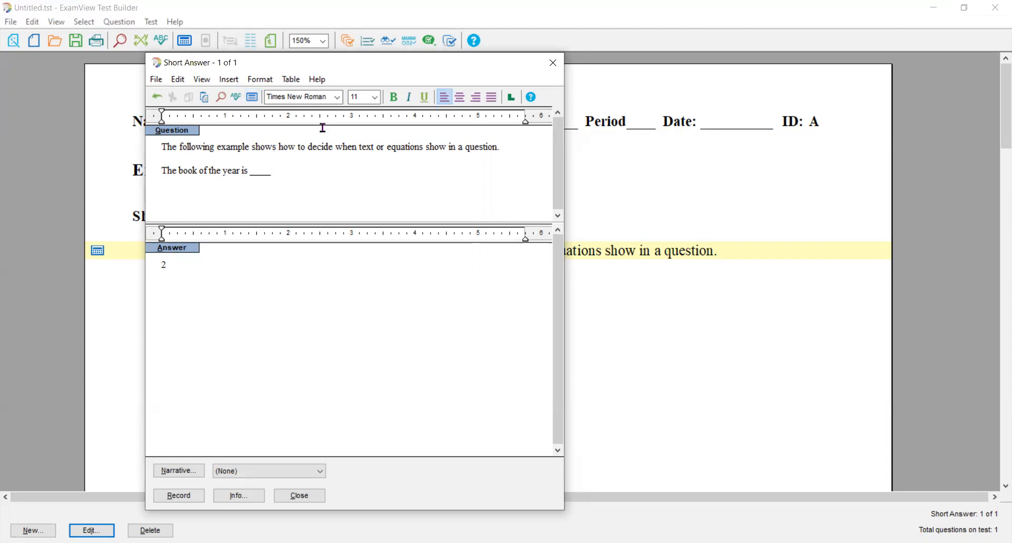
- Insert a Cartesian graph below the sentence equations and start a new Picture function in it
click(229, 82)
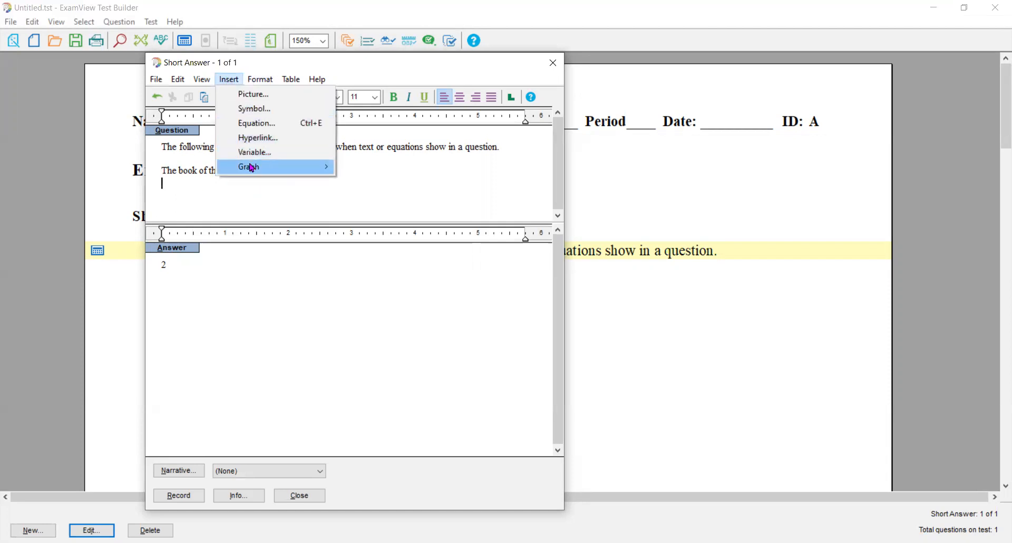
click(375, 169)
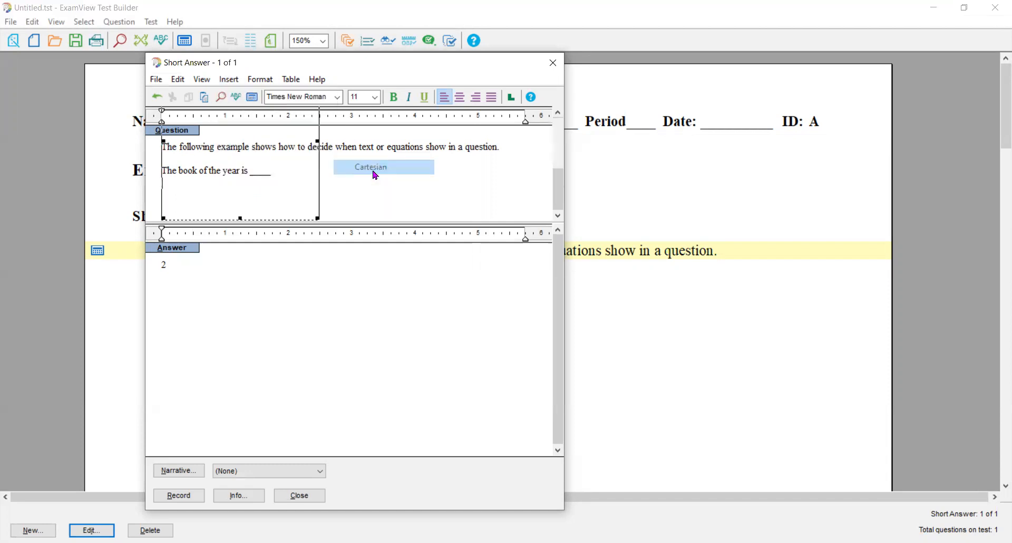
click(575, 377)
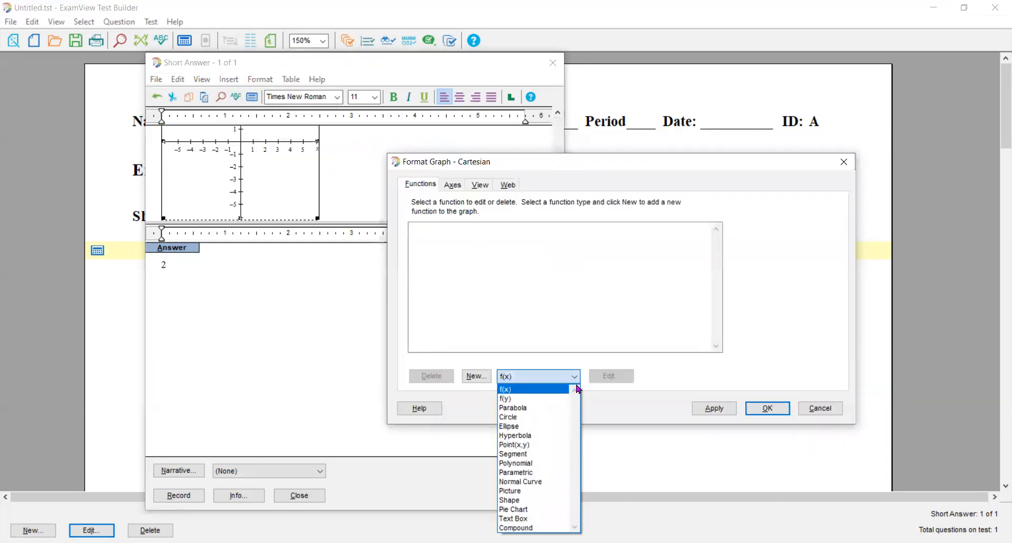
click(533, 491)
click(480, 377)
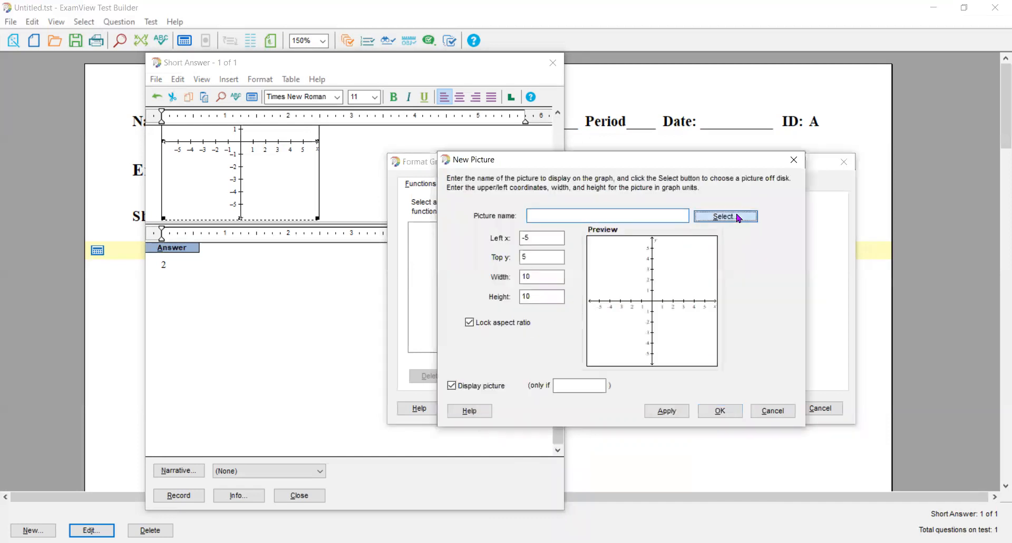
- Load Series4.bmp from the Examview Notes folder on the Desktop as the graph's picture
click(739, 217)
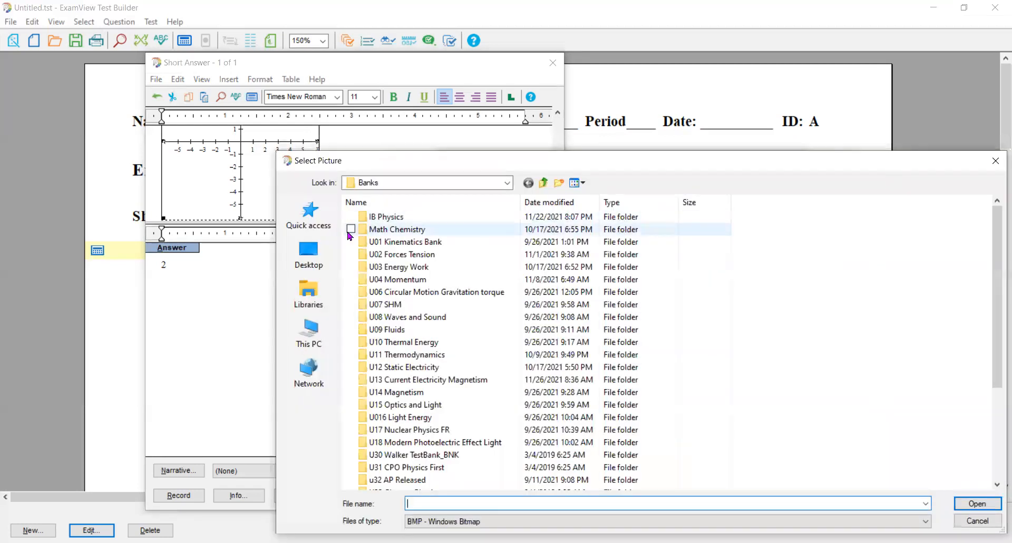
click(315, 251)
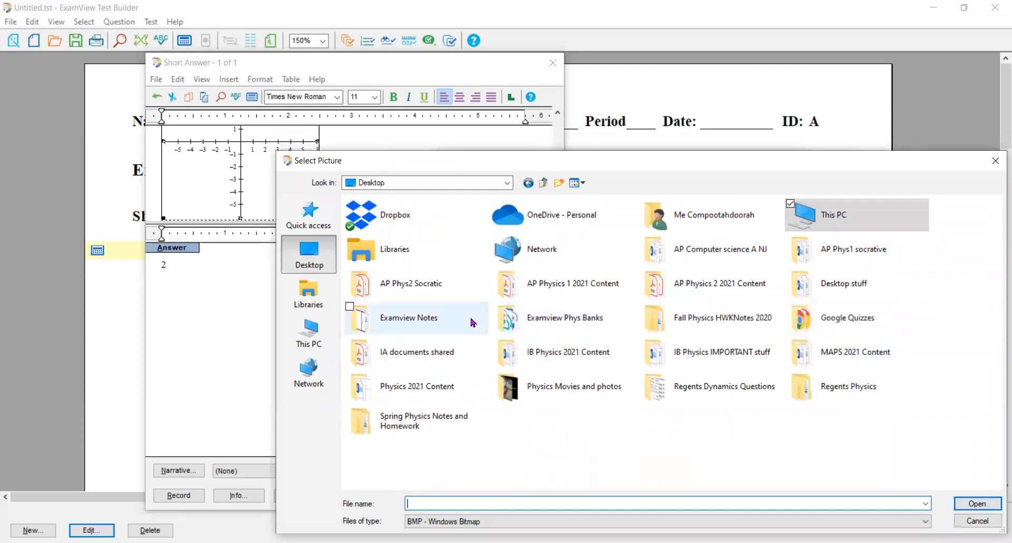
double_click(410, 319)
click(725, 250)
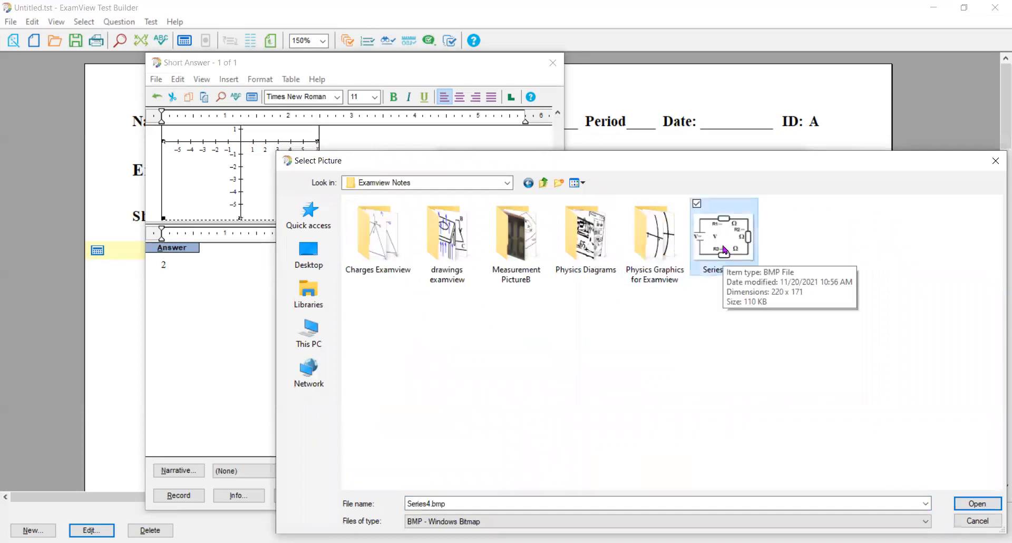
click(976, 505)
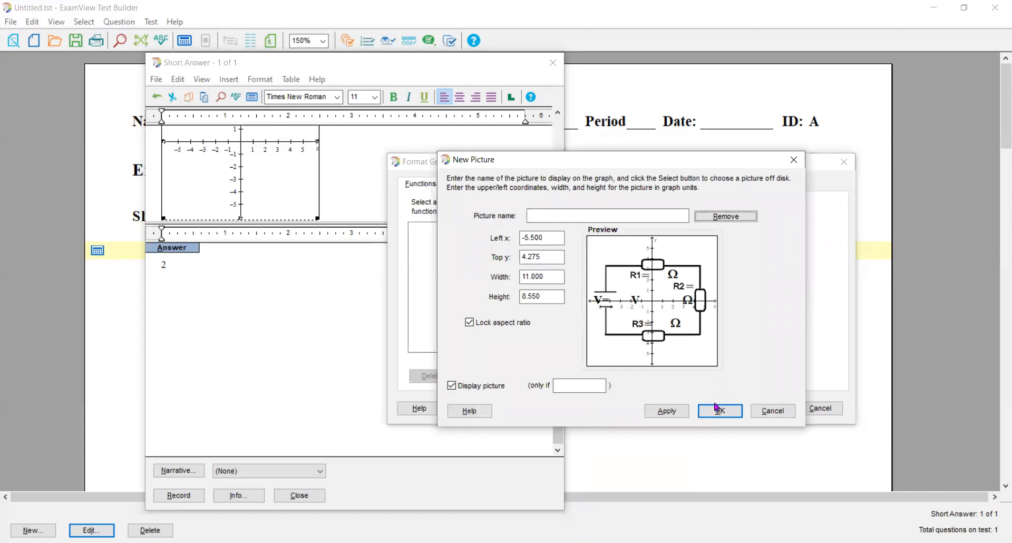
- Name the picture "circuit", display it only if q, and accept the graph settings
click(579, 384)
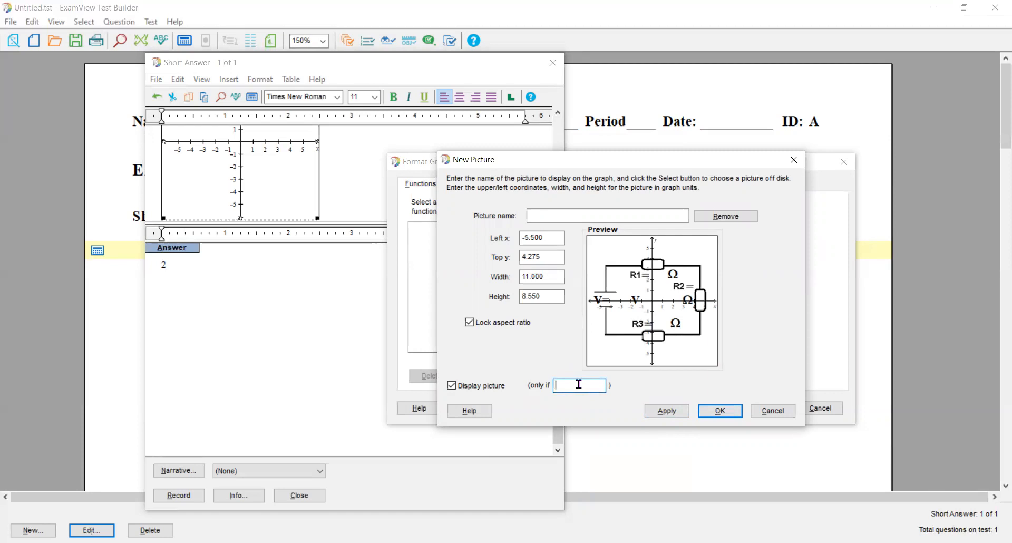
text(q)
click(675, 415)
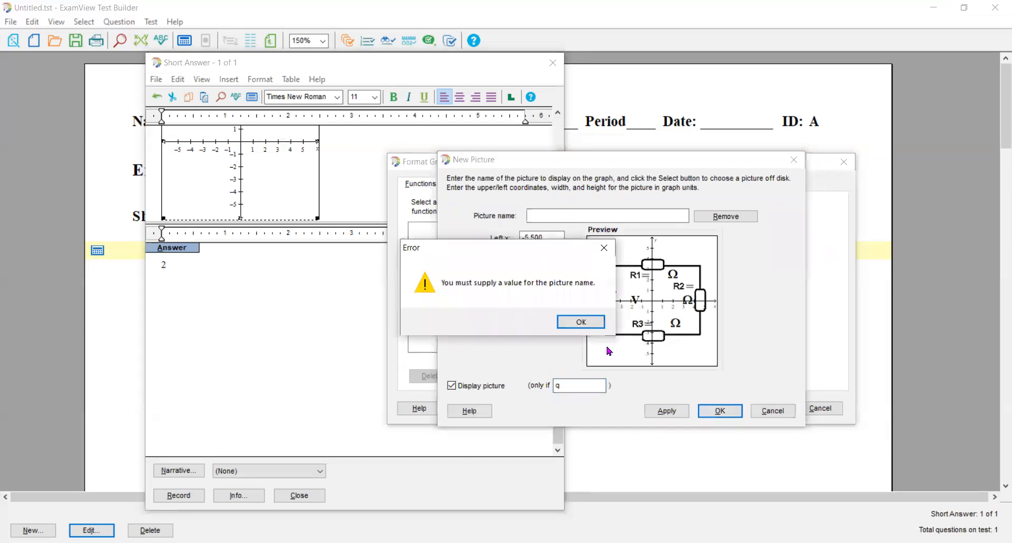
click(582, 323)
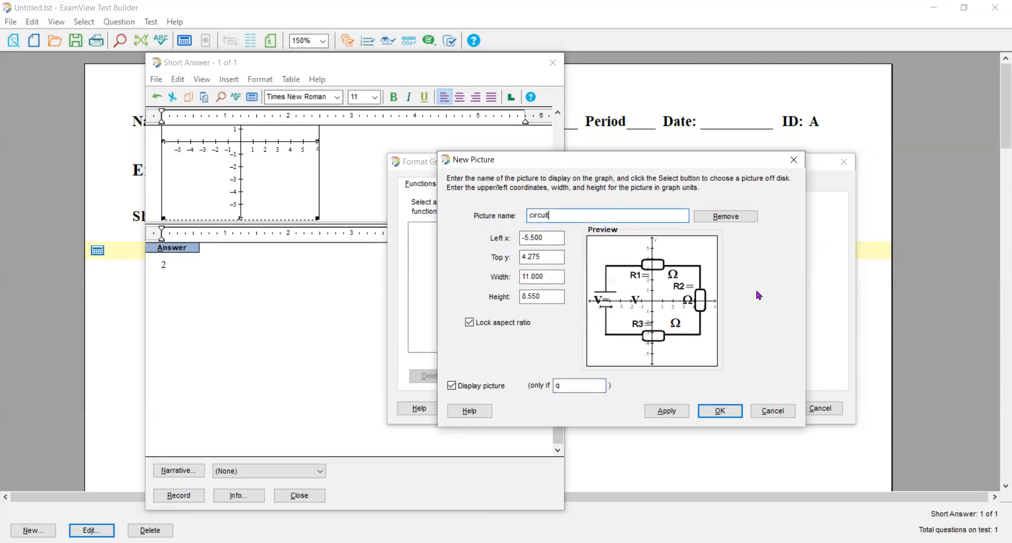
click(667, 413)
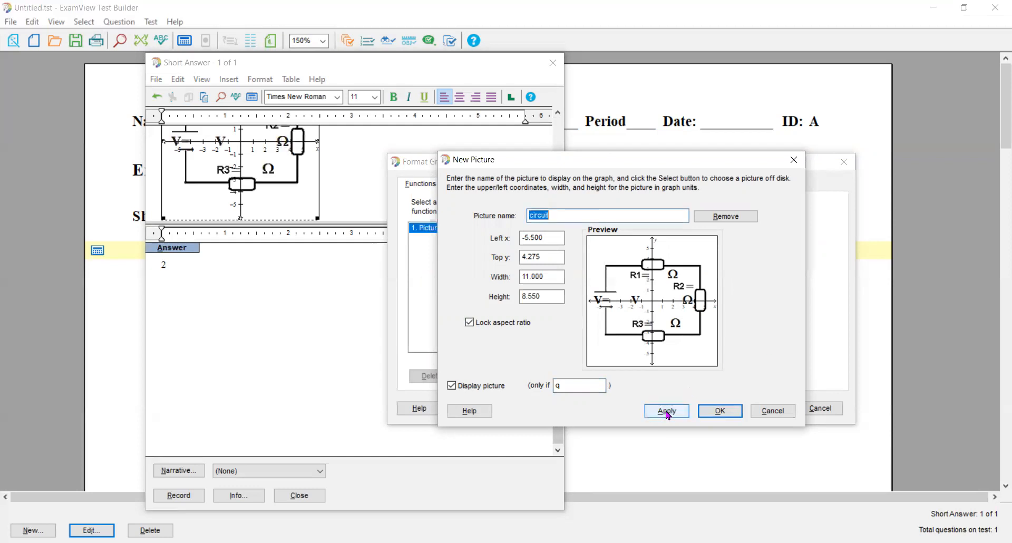
click(720, 410)
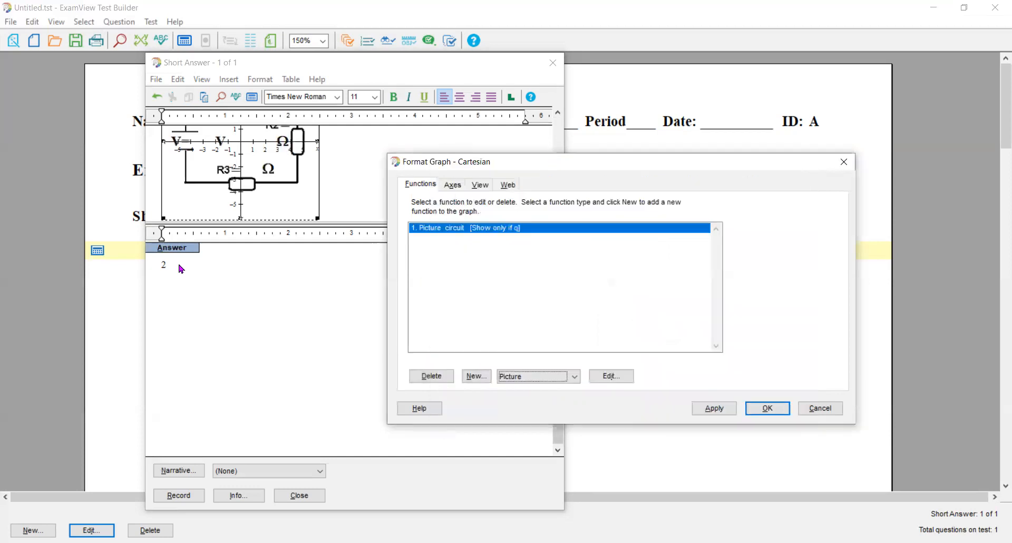
click(777, 408)
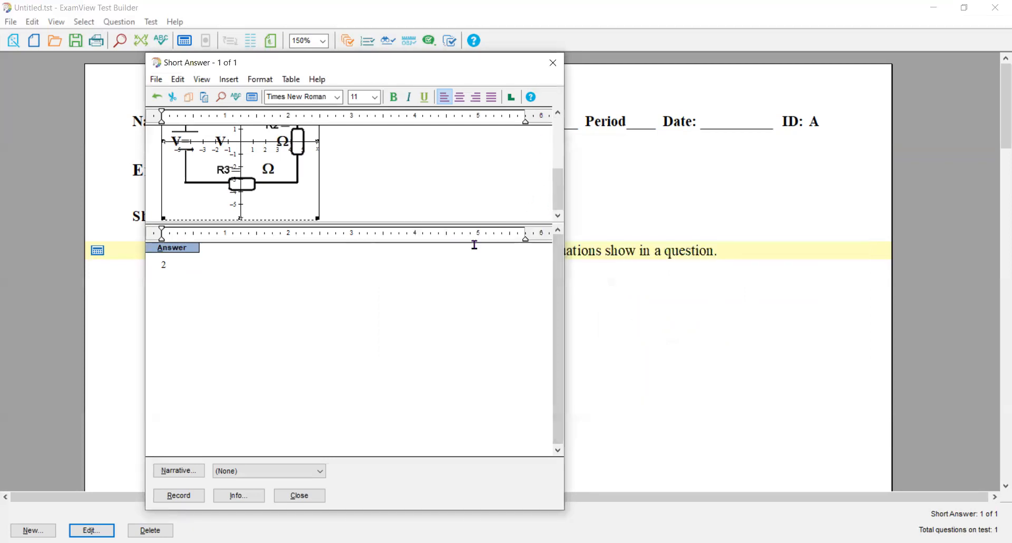
- Record the question and recalculate its variables to check when the circuit picture appears in the test
click(179, 494)
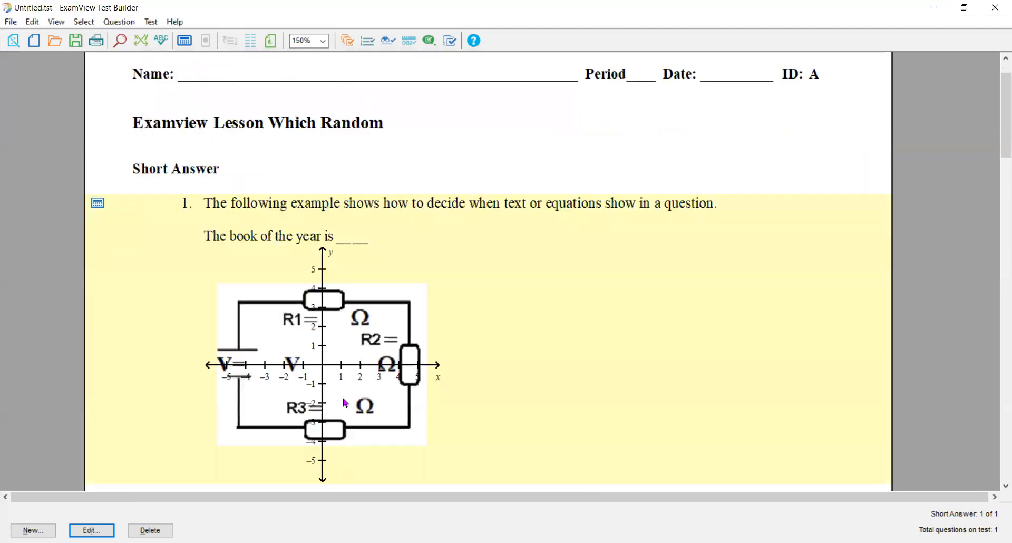
mouse_move(998, 150)
mouse_down()
mouse_move(1000, 187)
mouse_move(1001, 160)
mouse_up()
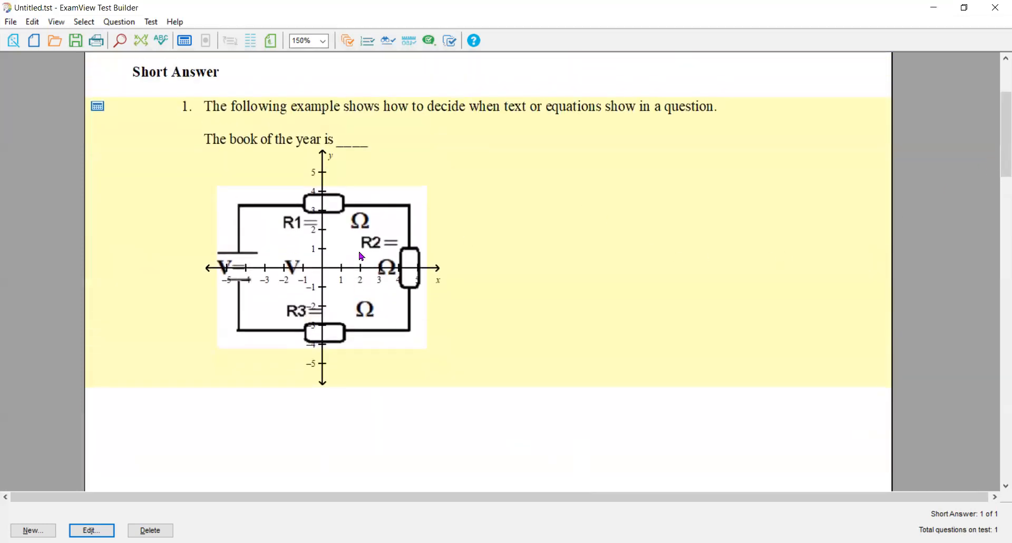
click(185, 43)
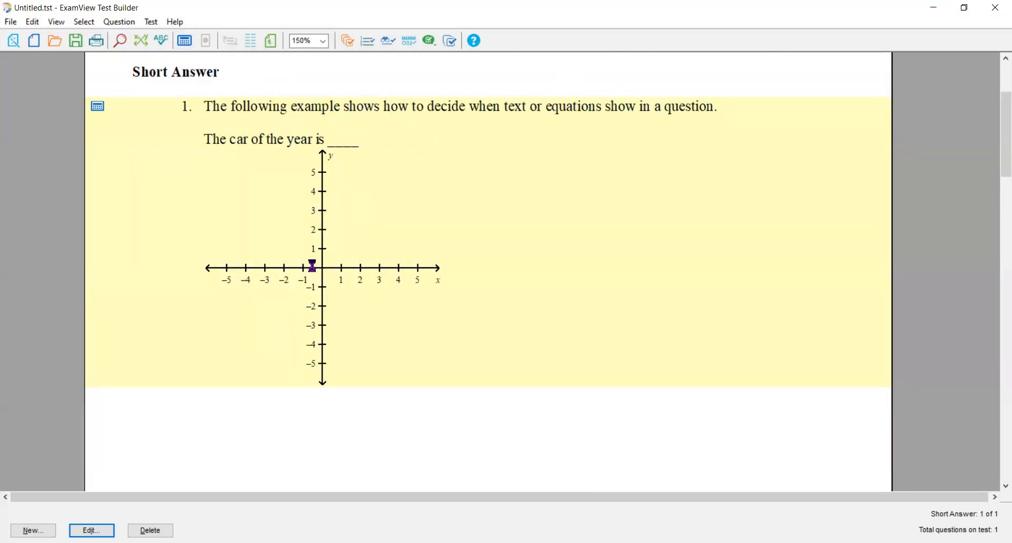
- Reopen the question with a taller question area and display its calculated variable values
double_click(312, 266)
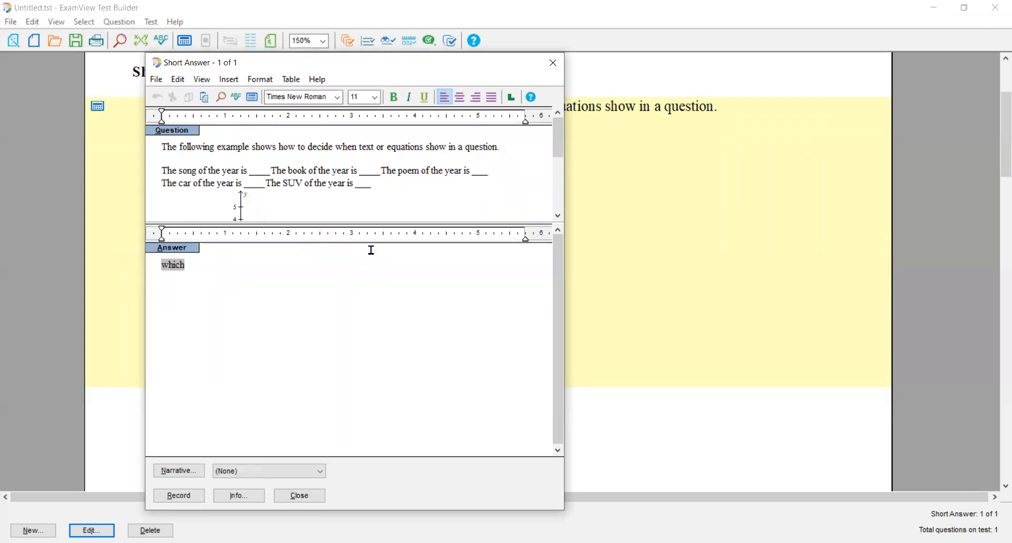
drag(362, 224, 373, 346)
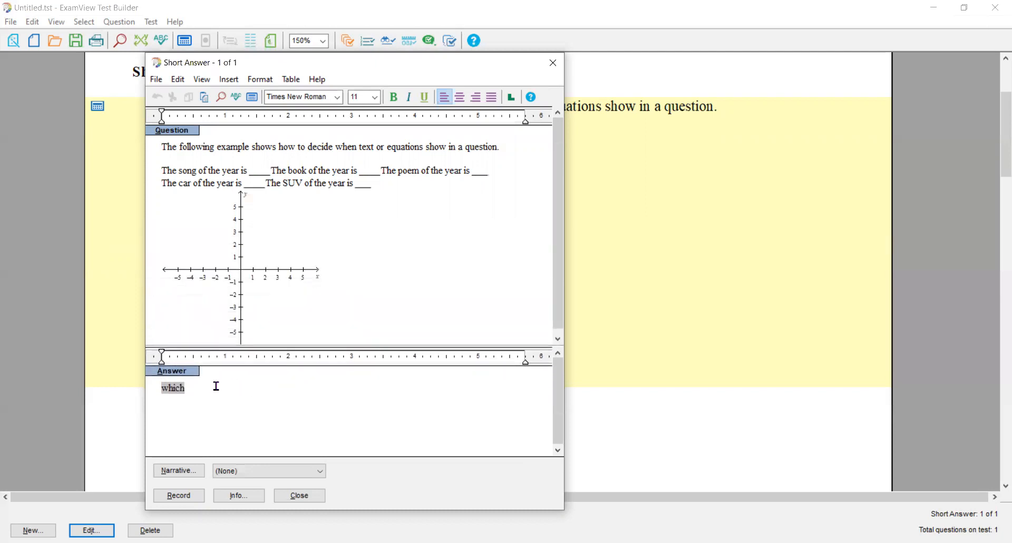
click(253, 98)
click(253, 98)
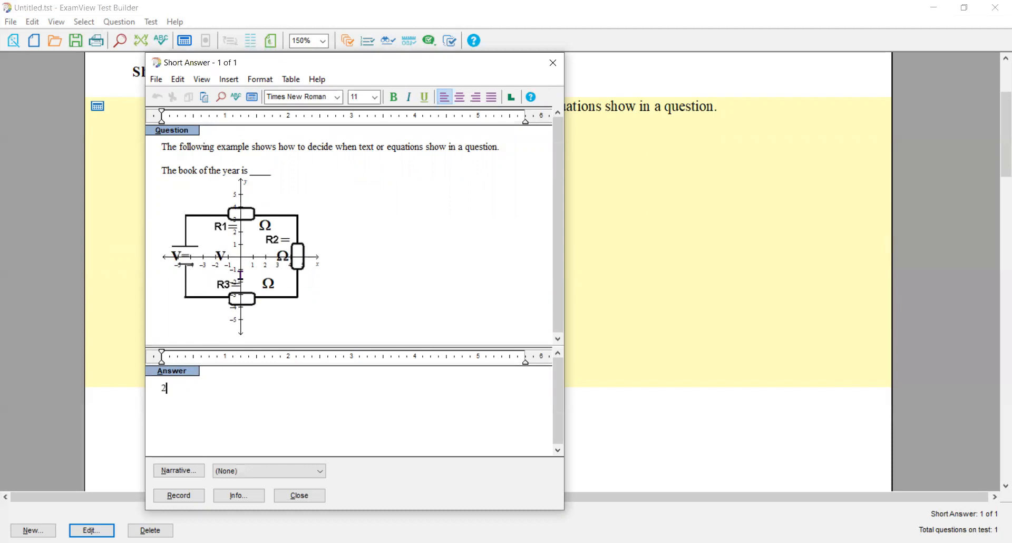
- Add a second Picture function to the graph using Angled Force.bmp from the Physics Graphics for Examview folder
double_click(259, 262)
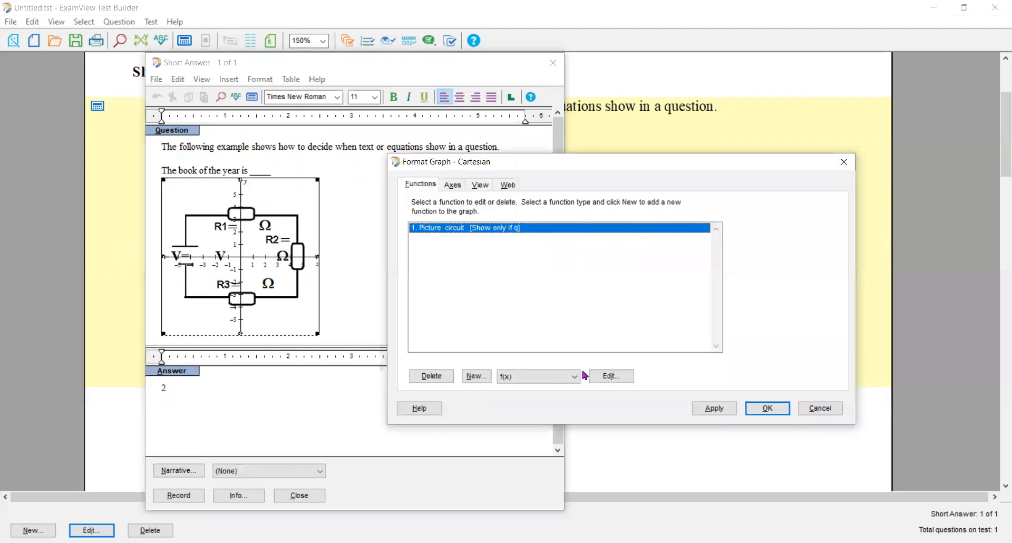
click(574, 377)
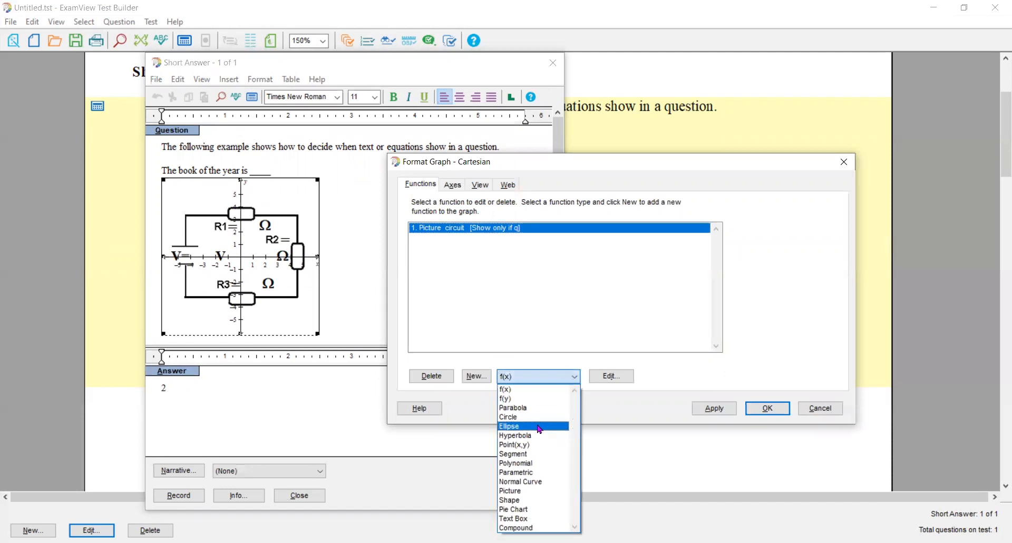
click(536, 491)
click(474, 377)
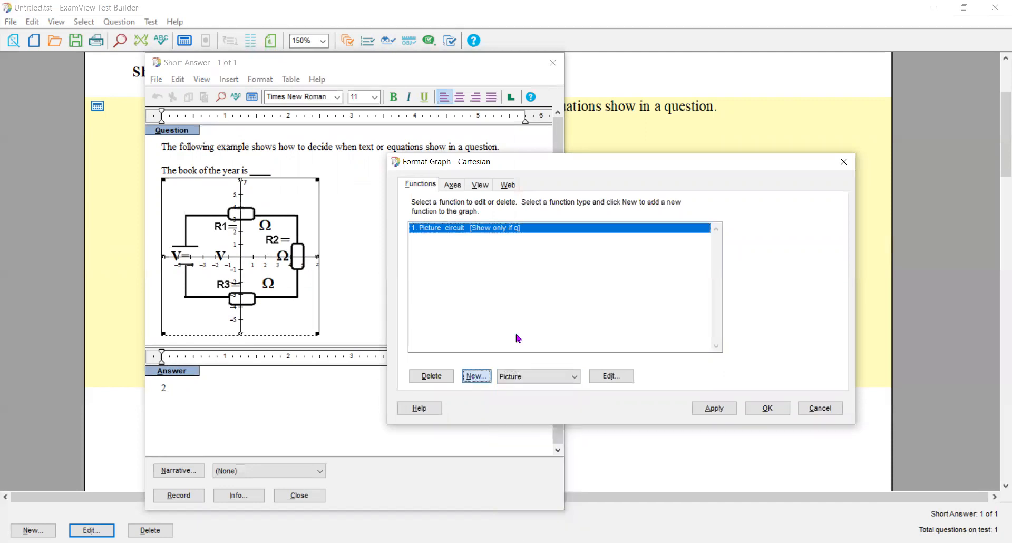
click(725, 217)
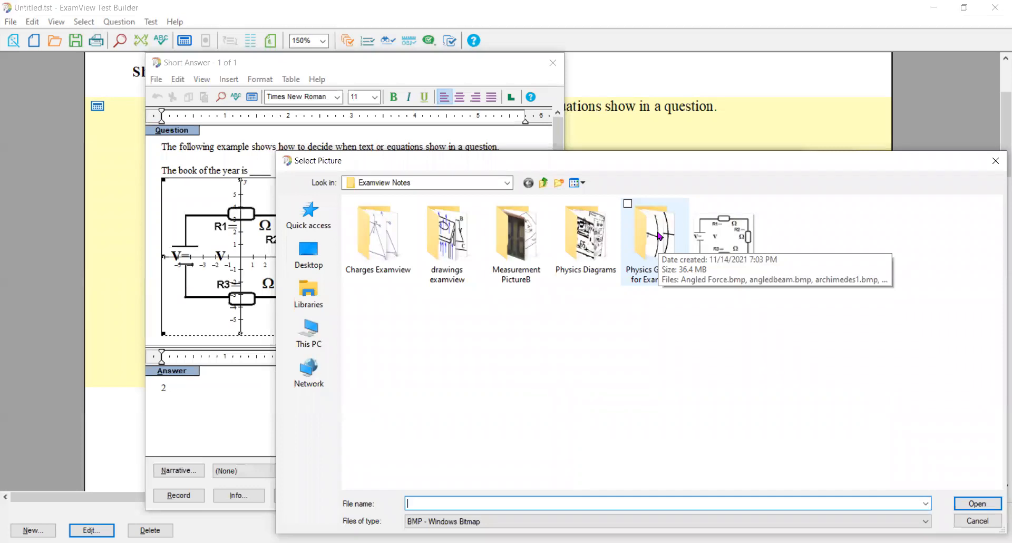
double_click(660, 236)
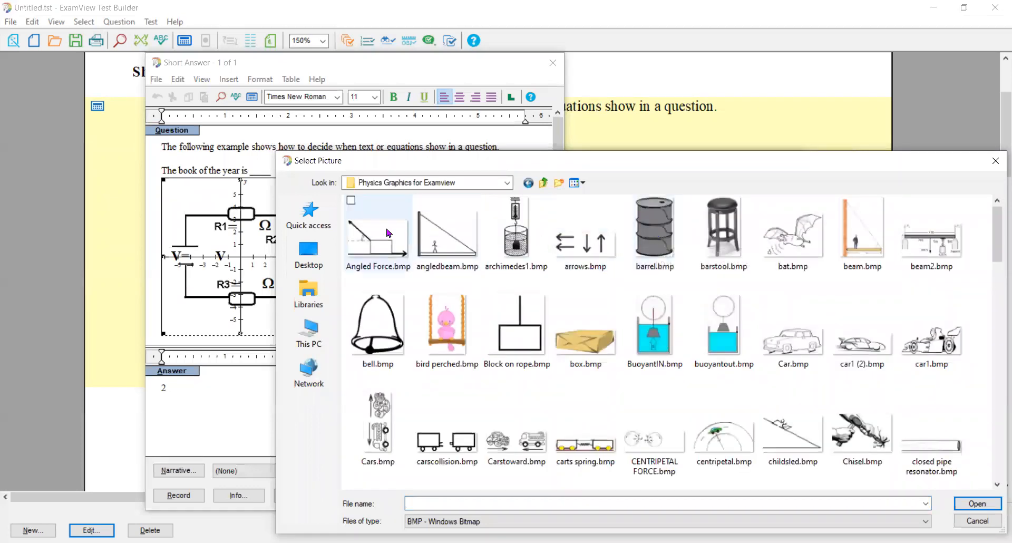
click(388, 234)
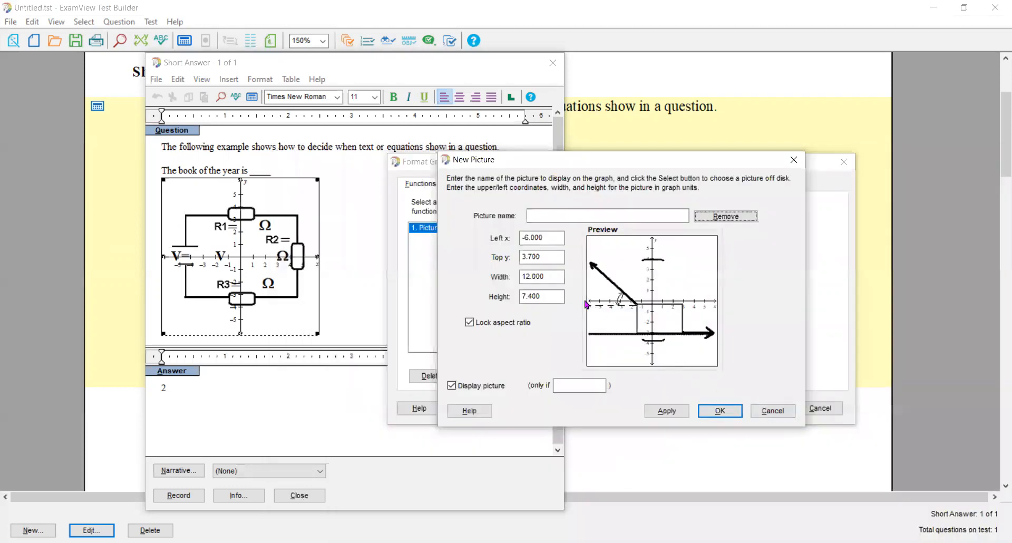
- Set the angled force picture's width to 10 and its left x coordinate to -5
drag(545, 276, 500, 277)
text(10)
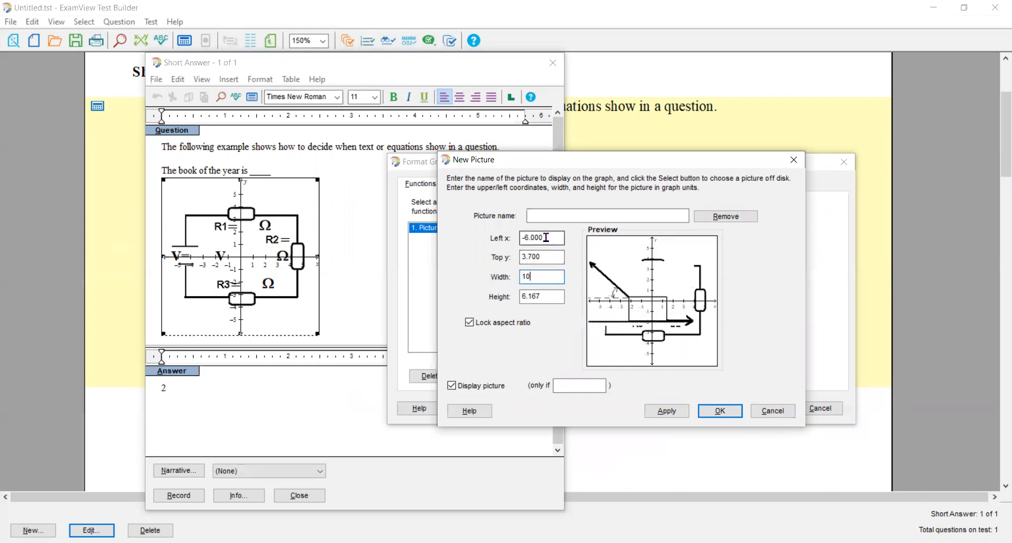
drag(546, 237, 529, 237)
text(5)
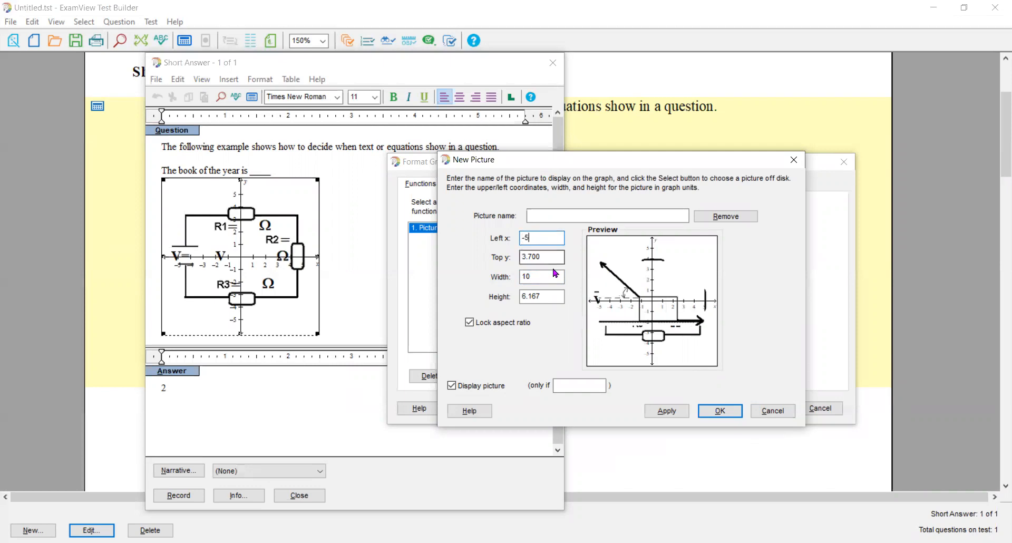
- Name the second picture "Force at an angle", display it only if p, and add it to the graph
click(574, 384)
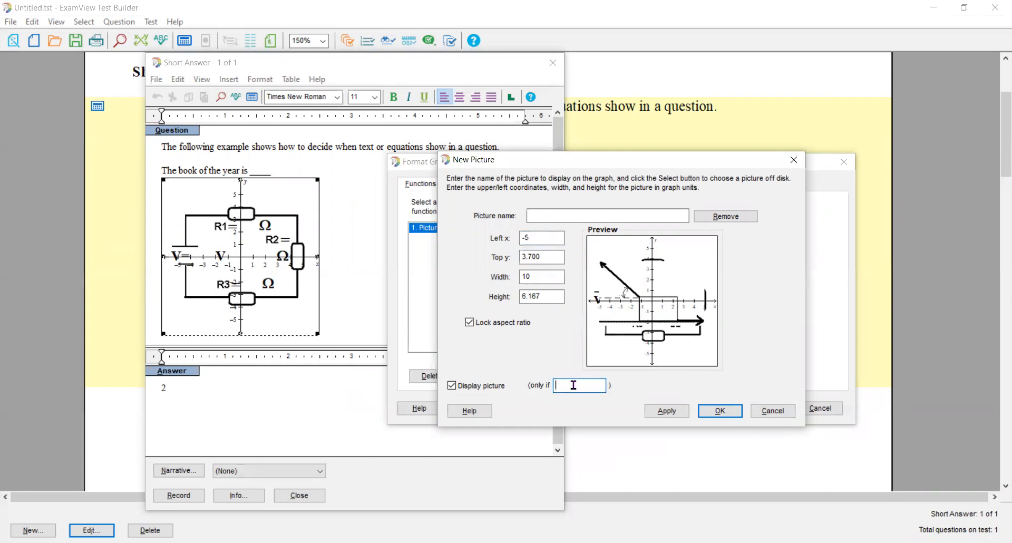
text(p)
click(667, 413)
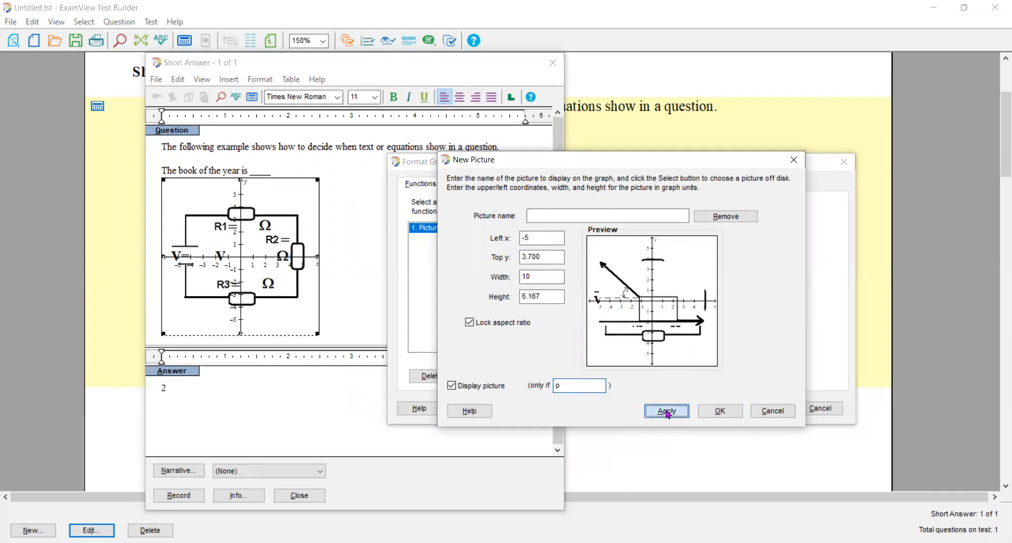
click(582, 322)
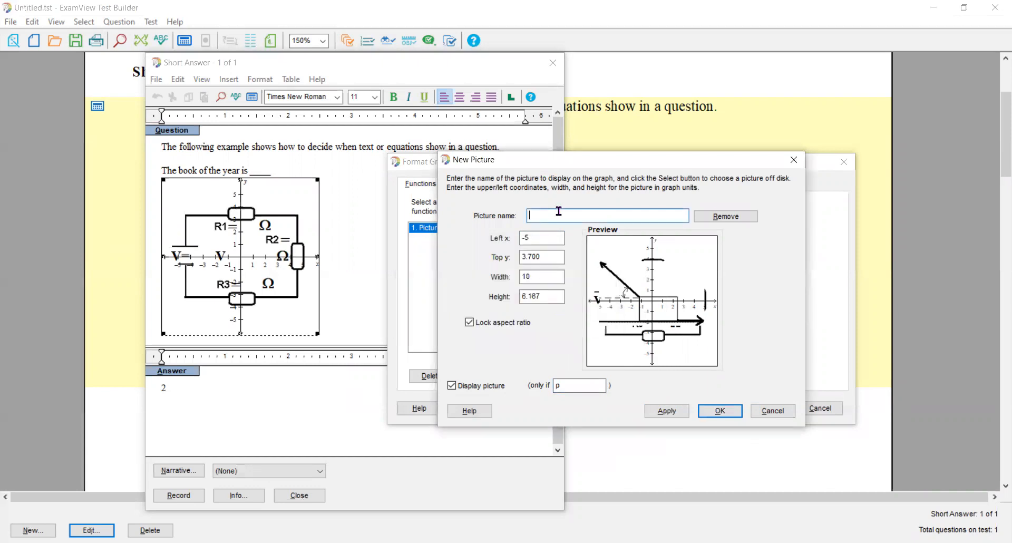
text(Force at an angle)
click(720, 412)
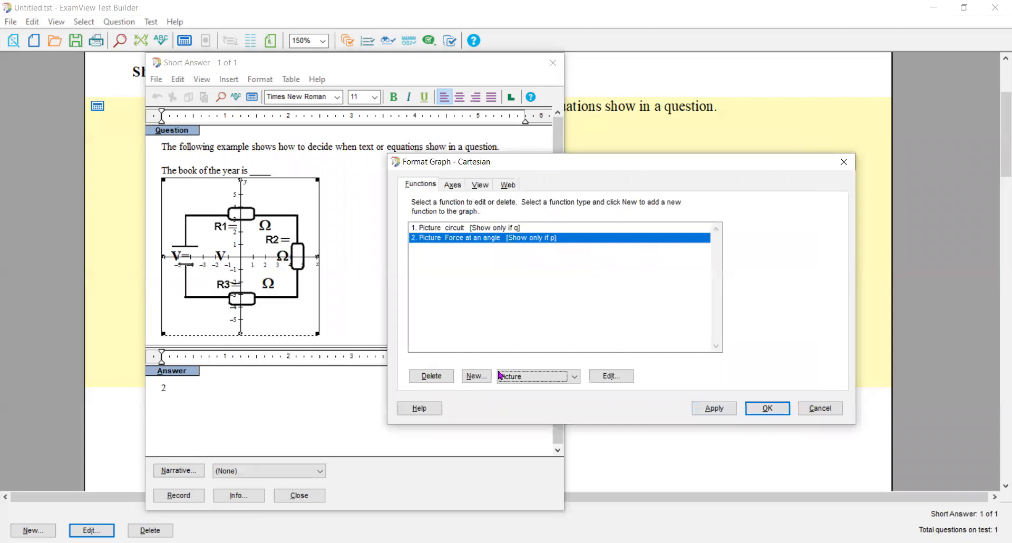
- Add a third Picture function to the graph using bell.bmp from the Physics Graphics for Examview folder
click(476, 376)
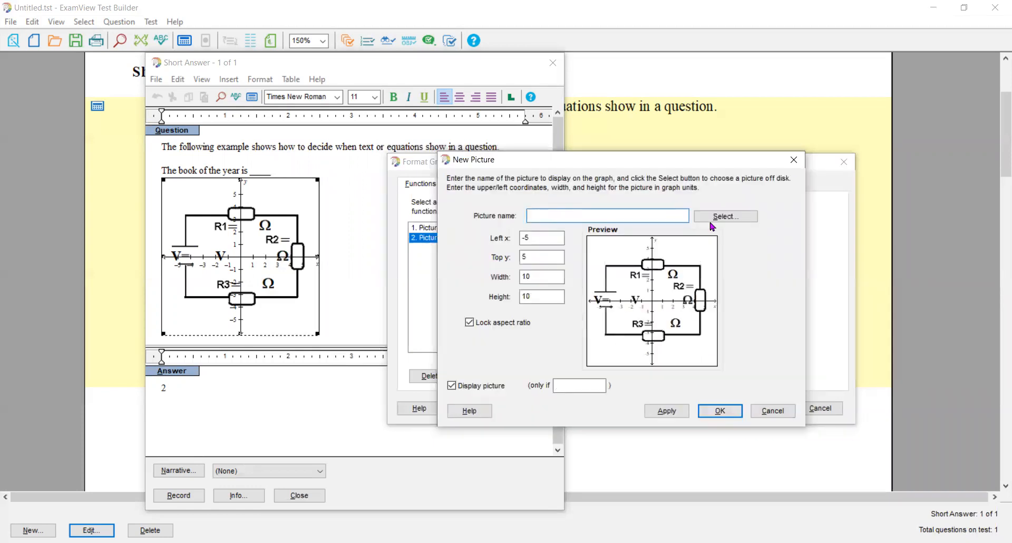
click(718, 219)
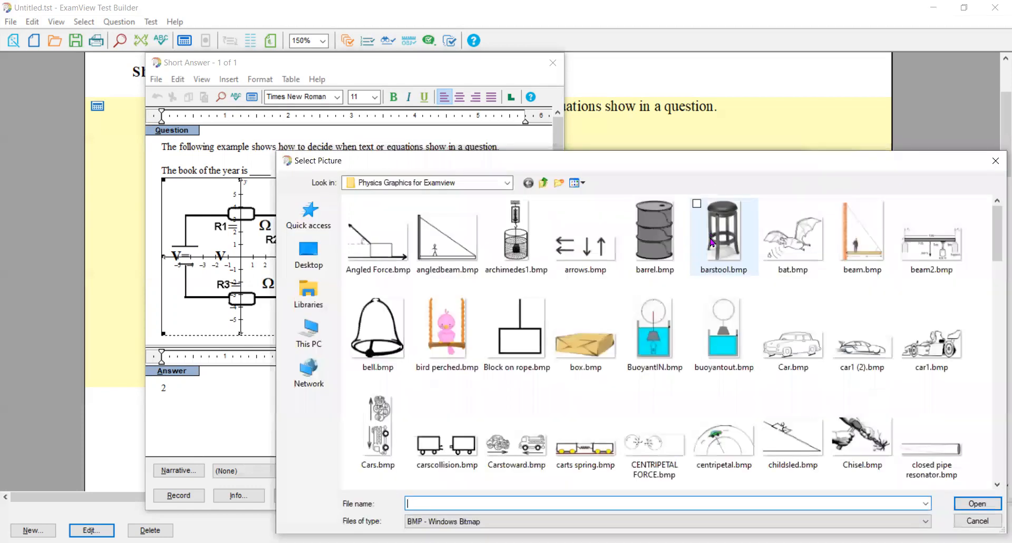
click(387, 336)
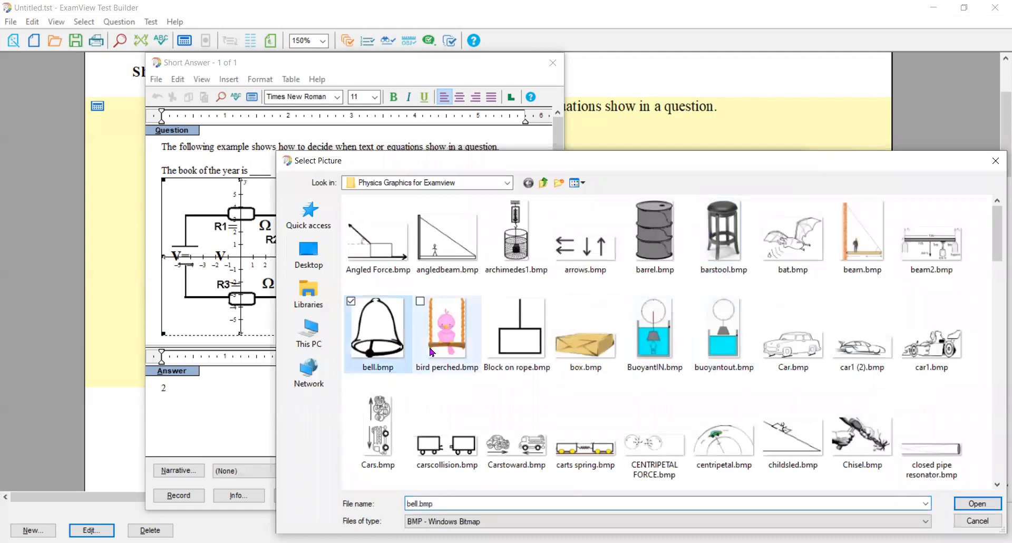
click(978, 503)
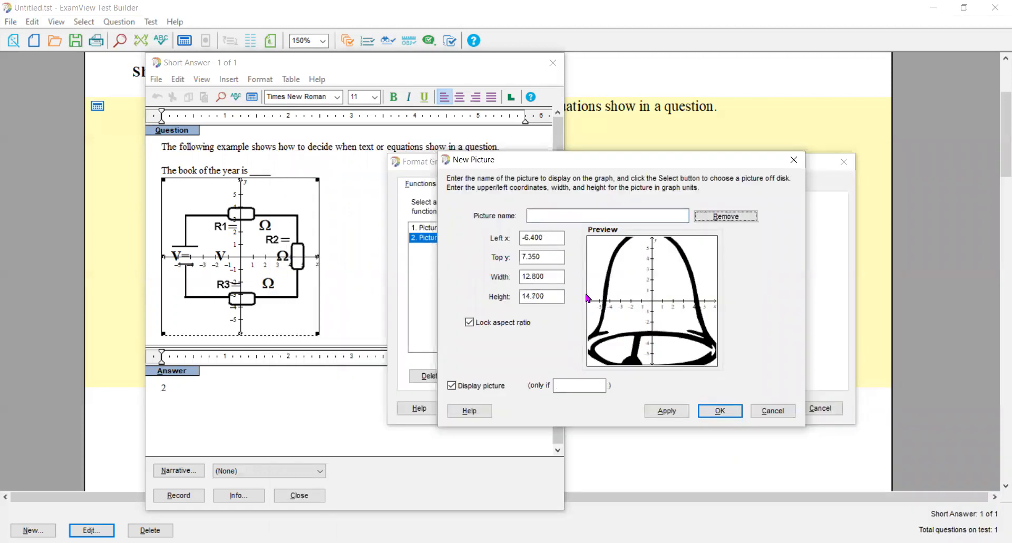
- Set the bell picture's width to 10 and its left x coordinate to -5
double_click(560, 278)
text(10)
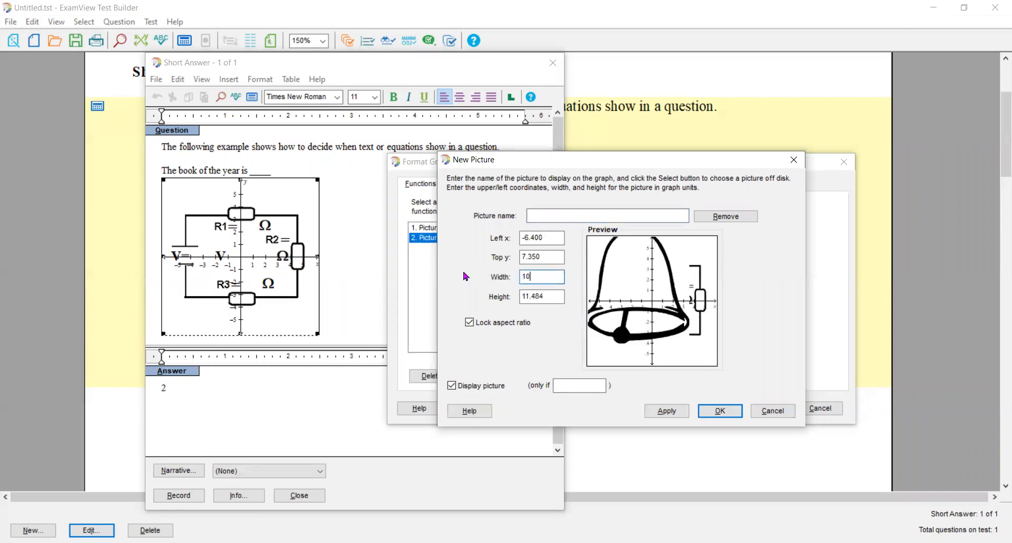
double_click(541, 238)
text(-)
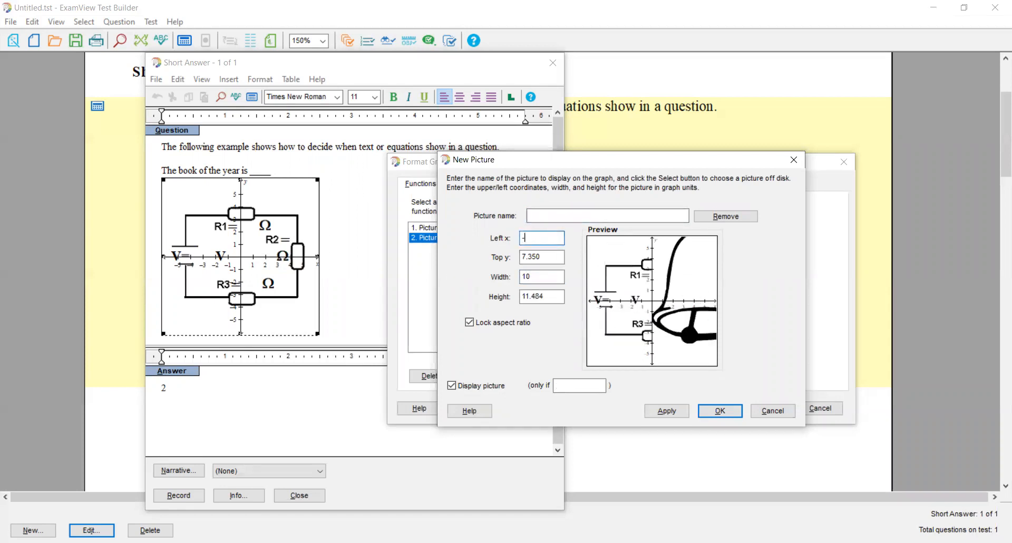
text(5)
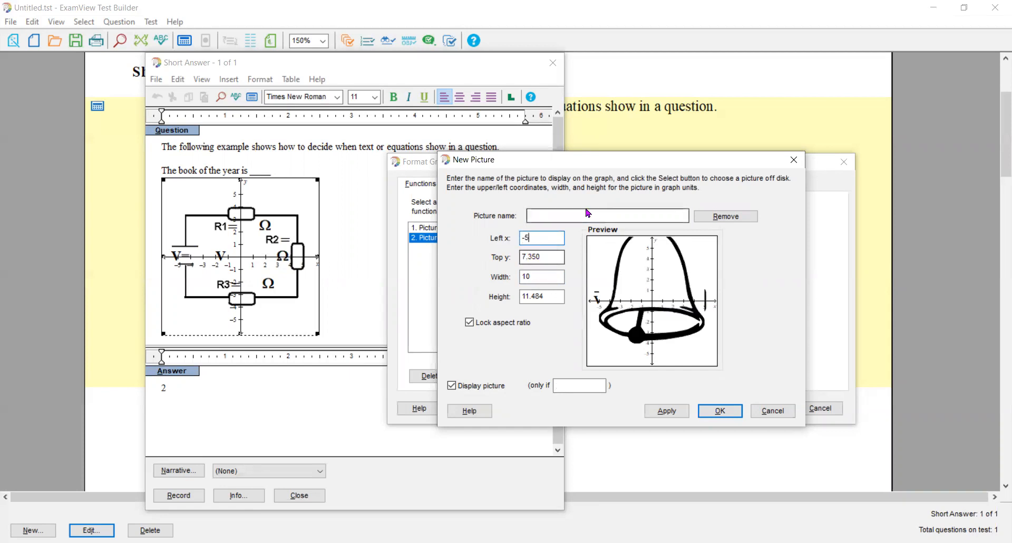
- Name the third picture "bell" and display it only if r
click(565, 212)
text(b)
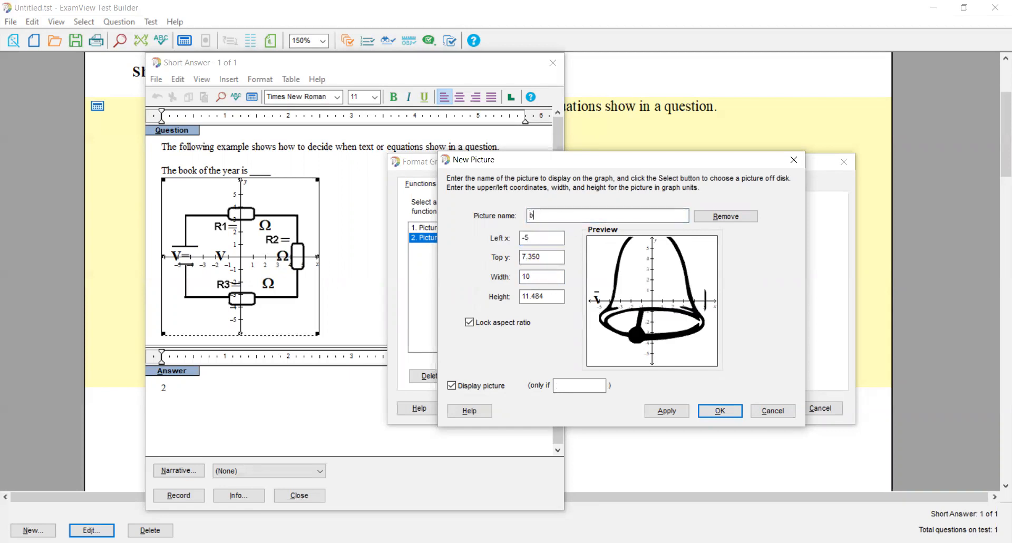
text(ell)
click(570, 384)
text(r)
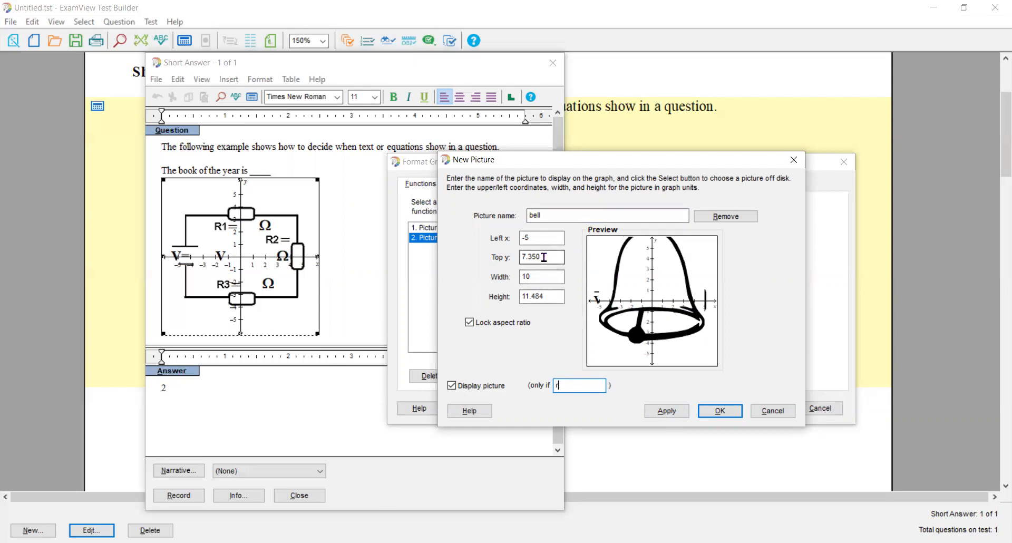
- Set the bell picture's top y coordinate to 5.6 and add it to the graph
drag(544, 258, 511, 257)
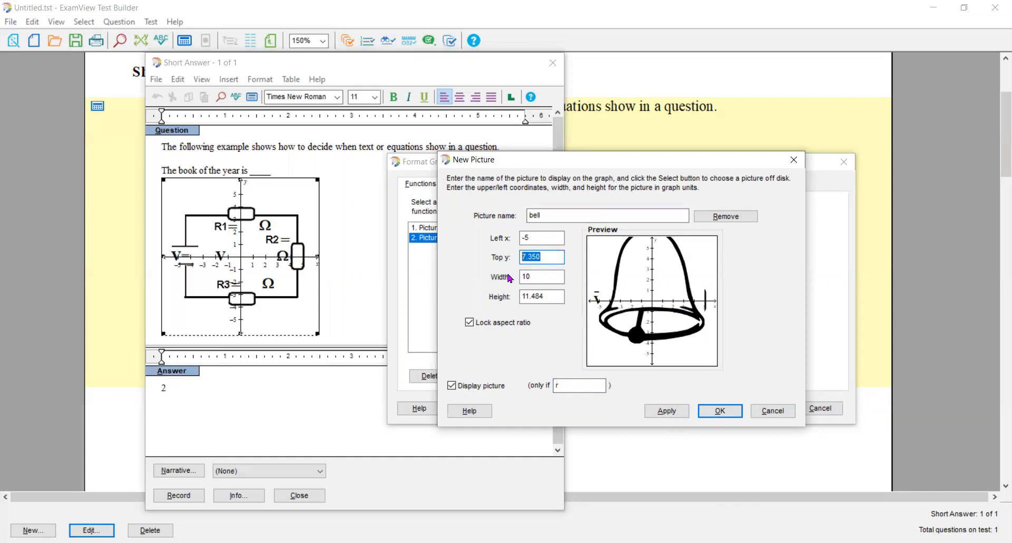
text(5.6)
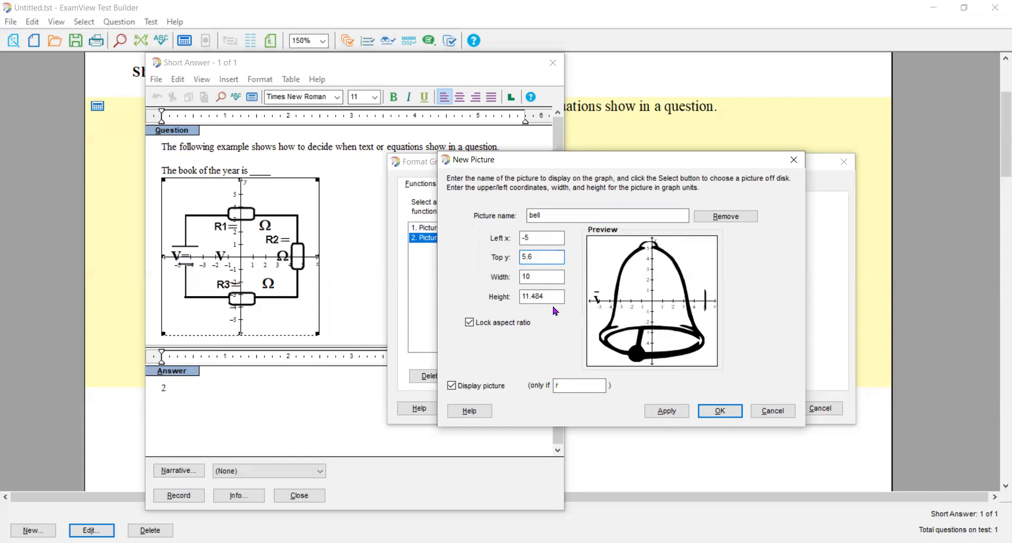
click(716, 411)
- Start a fourth Picture function for the graph using the car1 (2).bmp image
click(484, 378)
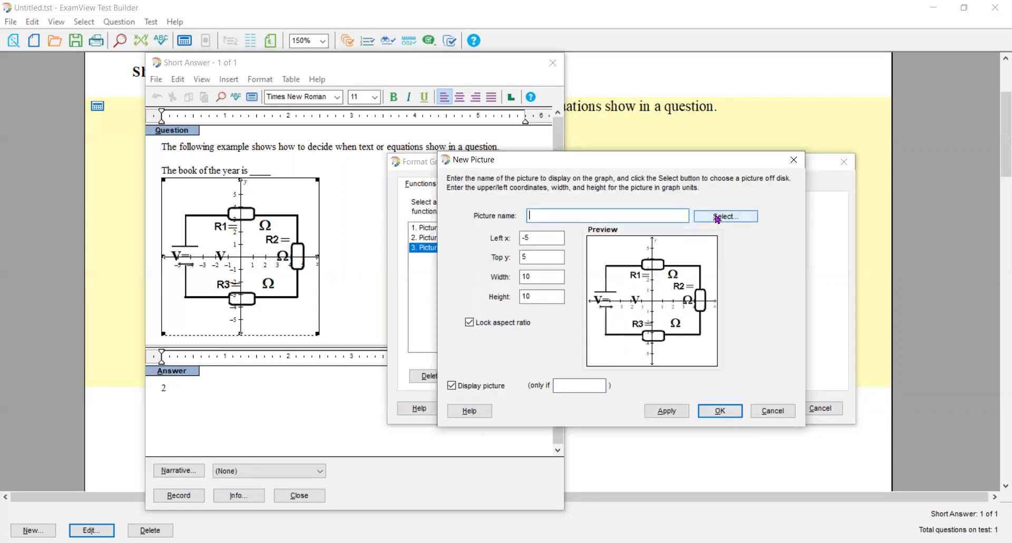
click(717, 218)
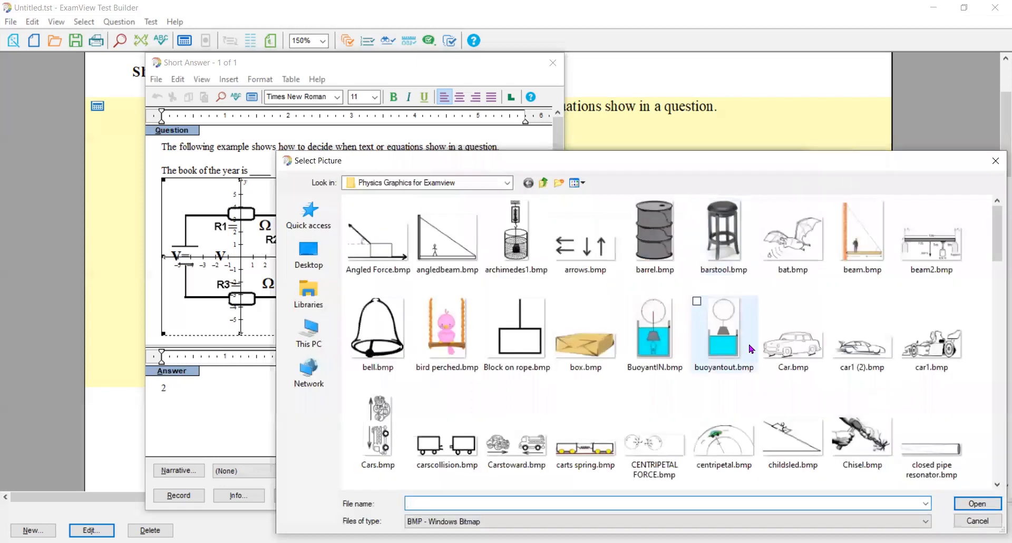
click(865, 349)
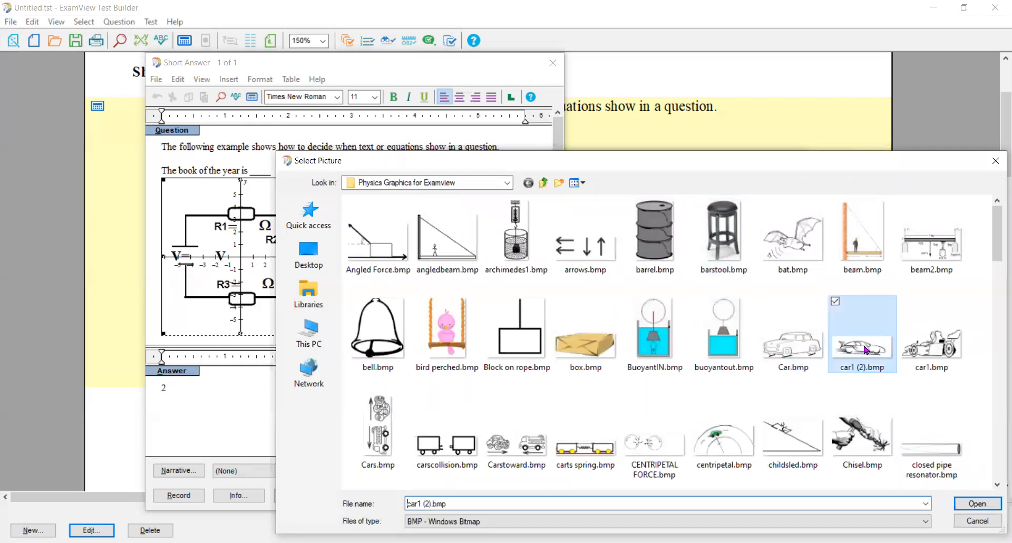
click(977, 504)
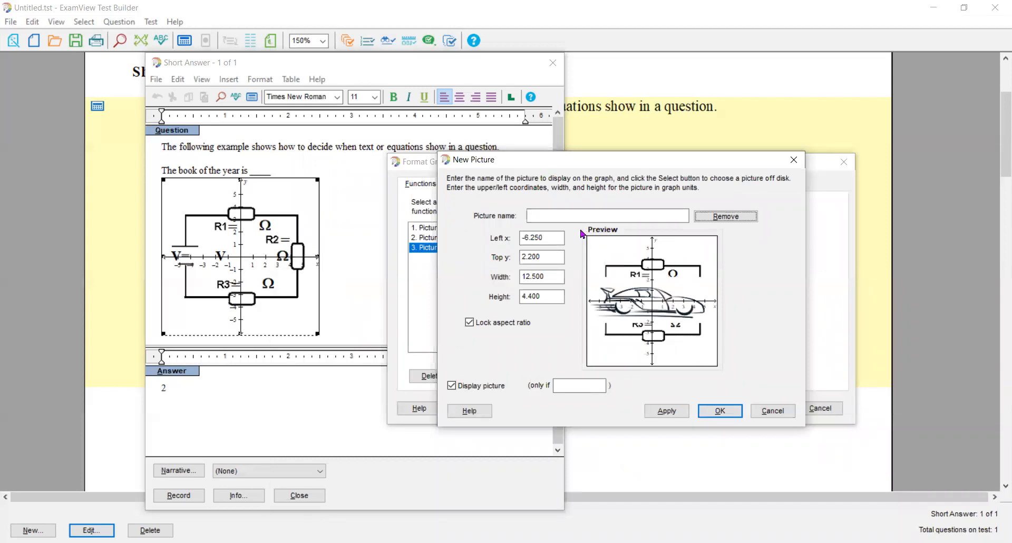
- Display the fourth picture only if s, name it "car", and add it to the graph
click(565, 387)
text(s)
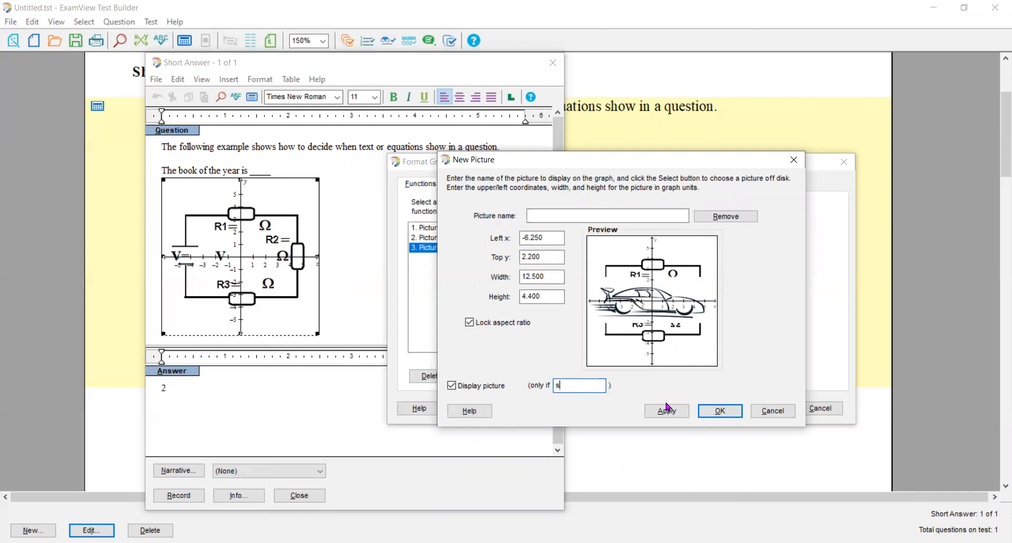
click(716, 414)
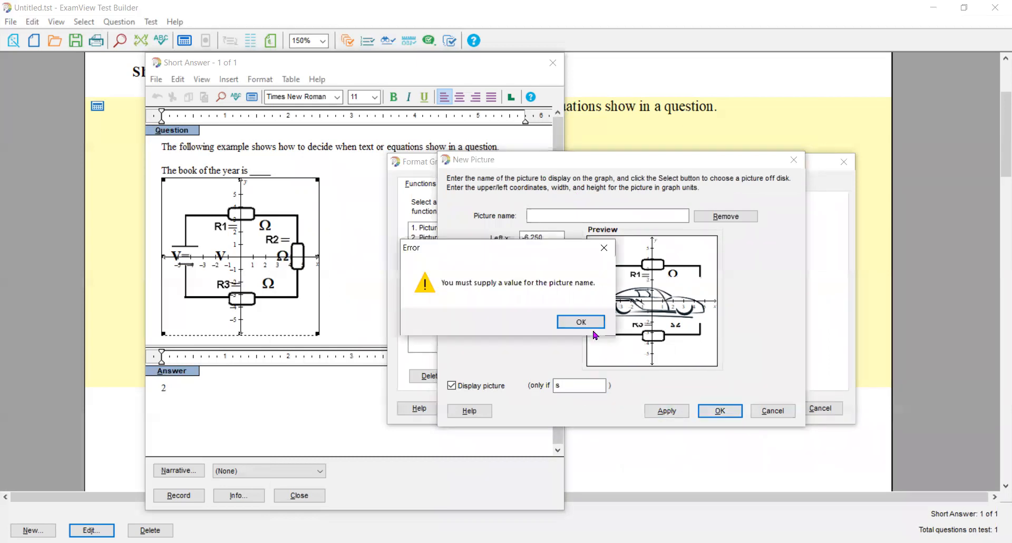
click(576, 323)
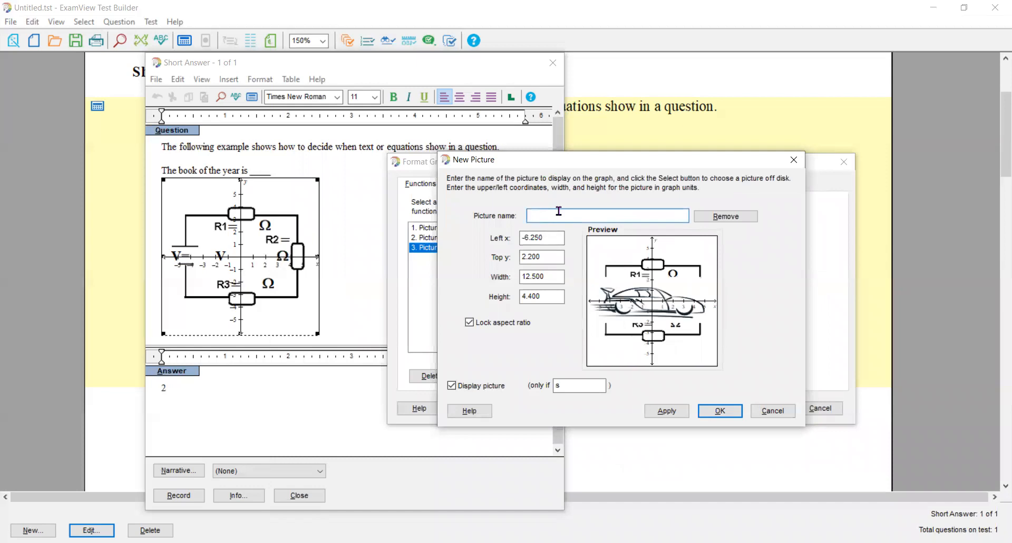
text(car)
click(710, 414)
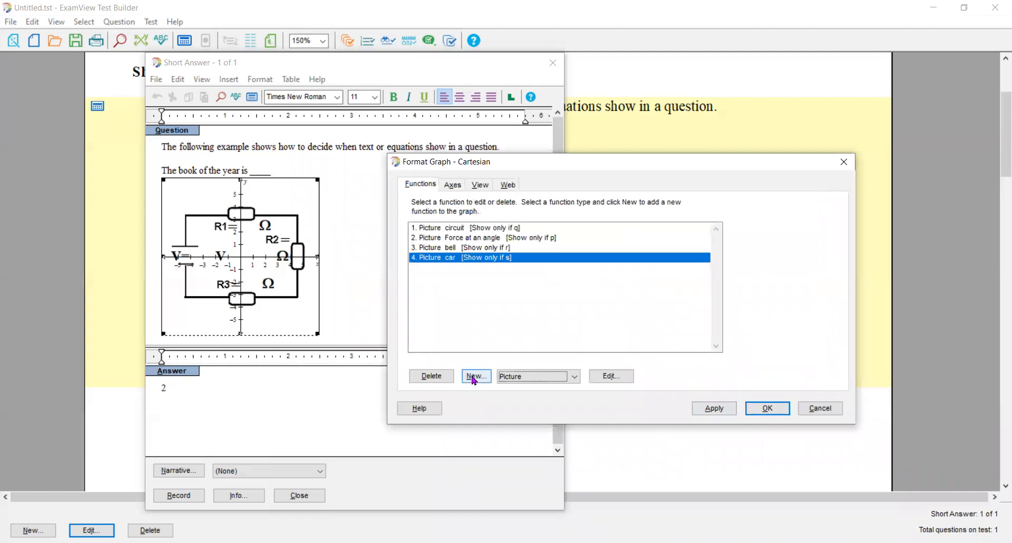
- Start a fifth Picture function for the graph using the carscollision.bmp image
click(473, 378)
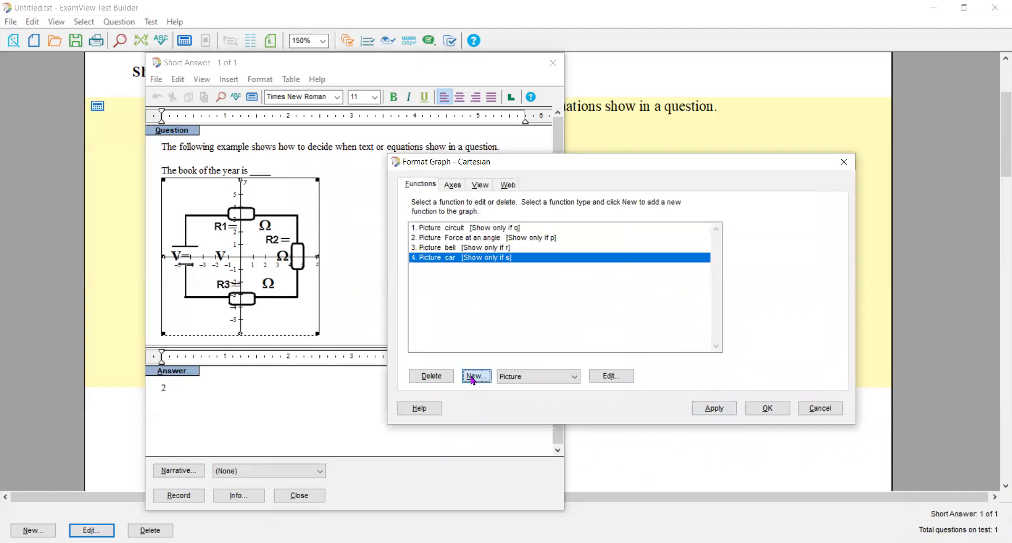
click(715, 216)
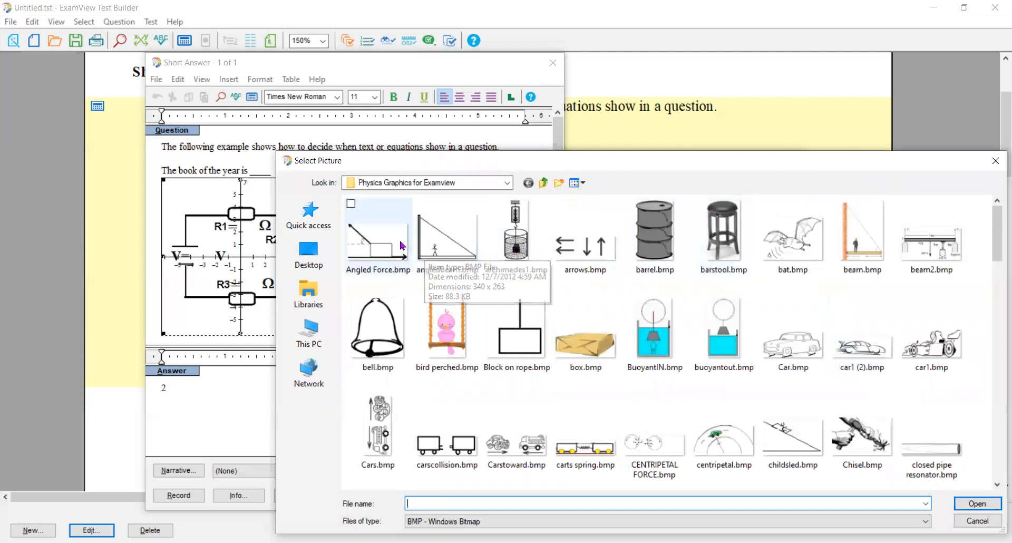
click(459, 439)
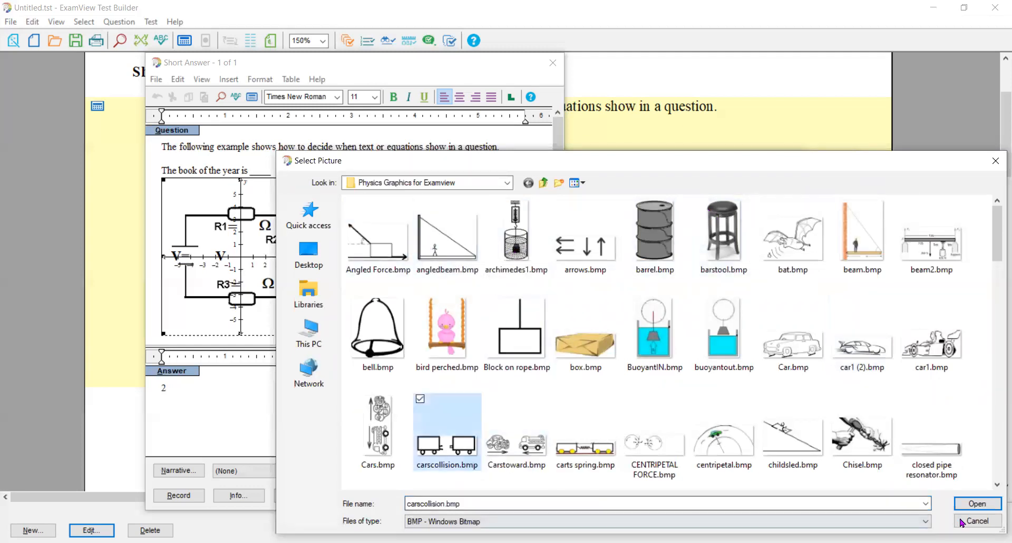
click(977, 503)
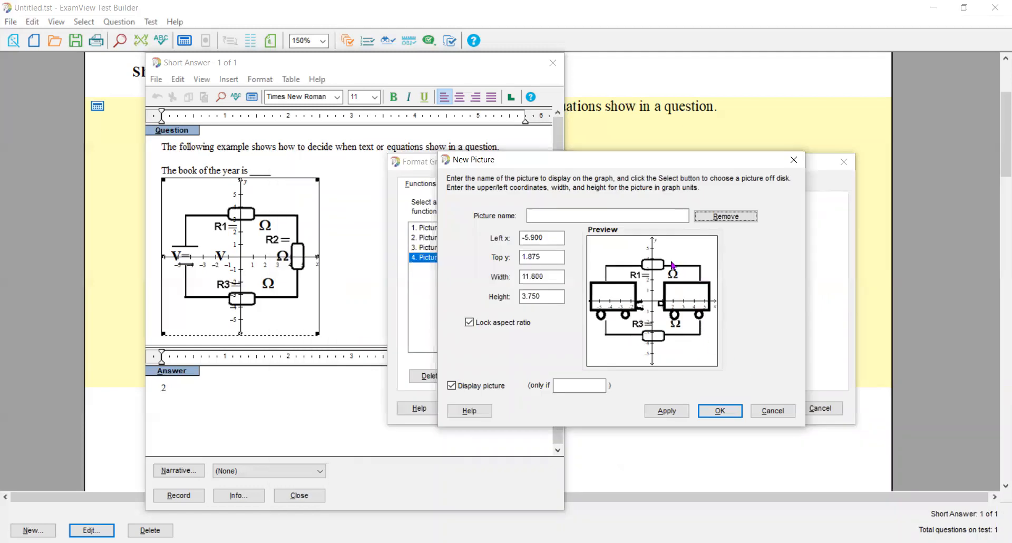
- Name the fifth picture "cars", display it only if t, and add it to the graph
click(572, 214)
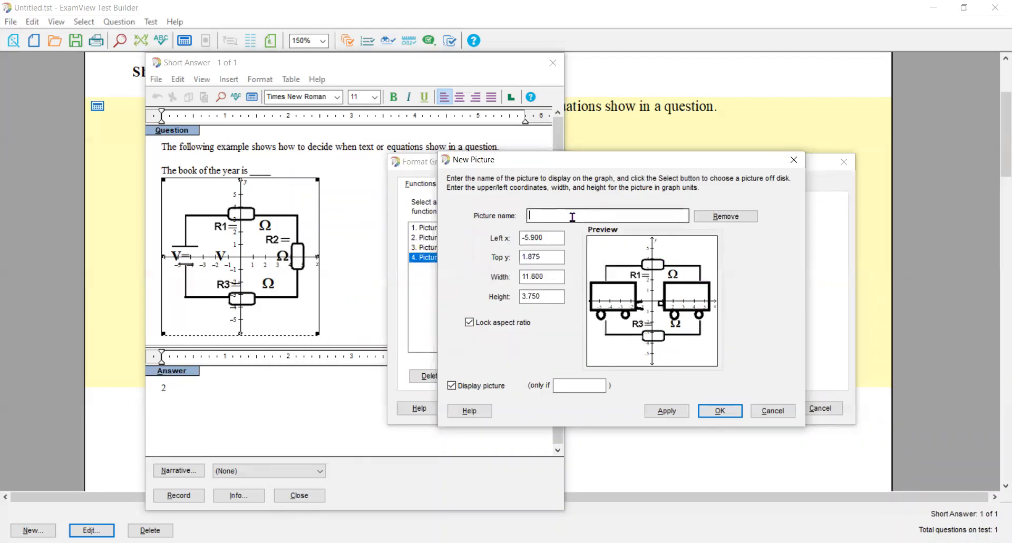
text(cars)
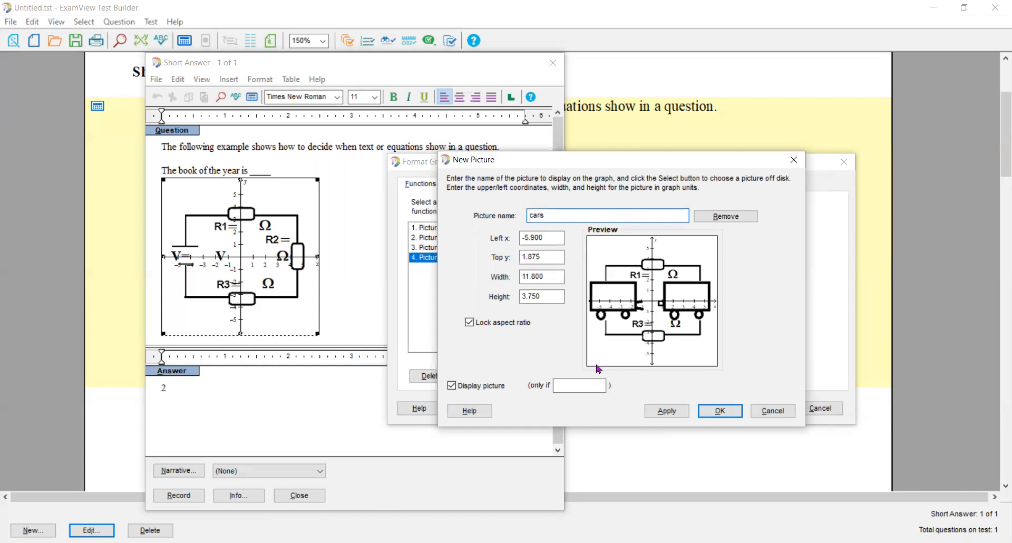
click(577, 385)
text(t)
click(708, 413)
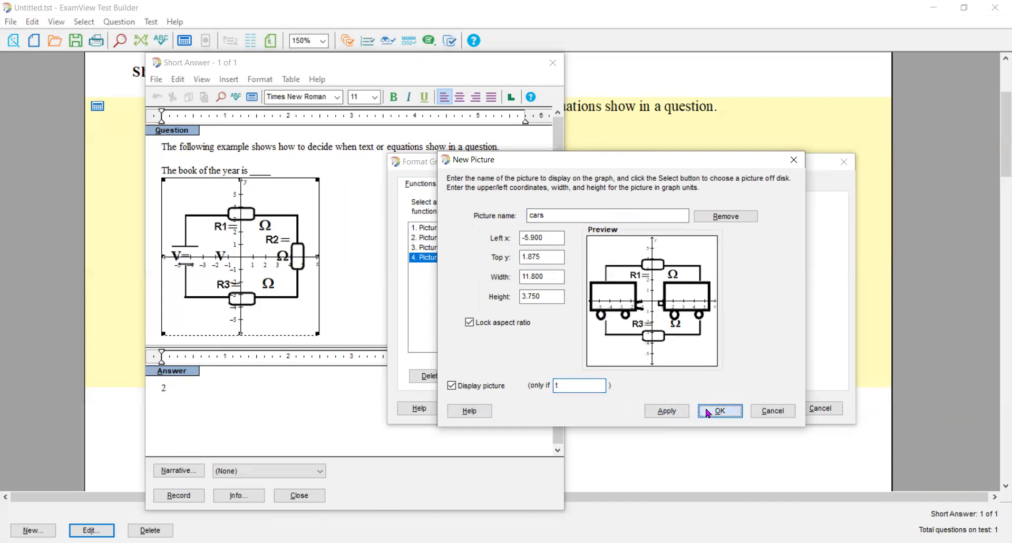
- Accept the graph's picture functions, record the question, and recalculate its variable values in the test
click(768, 410)
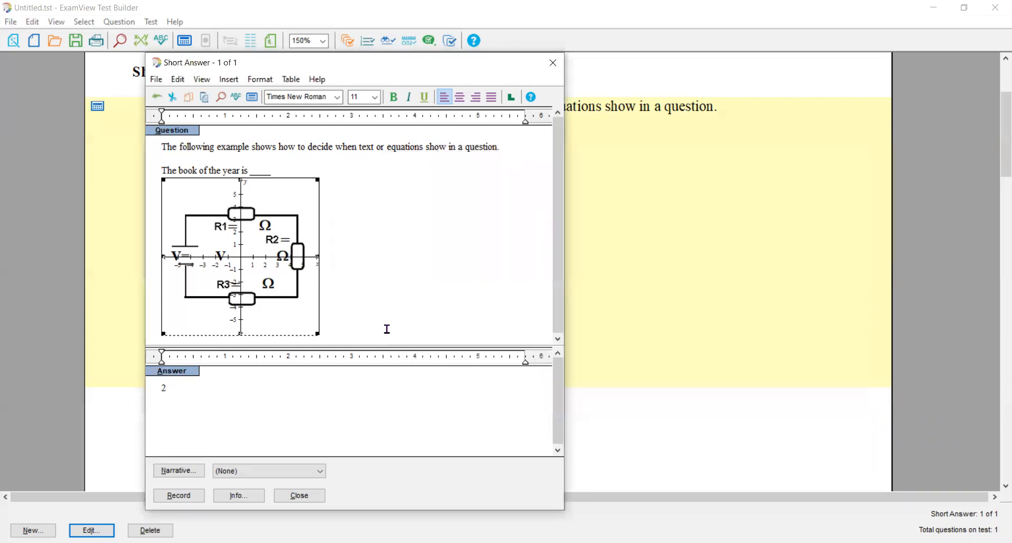
click(190, 497)
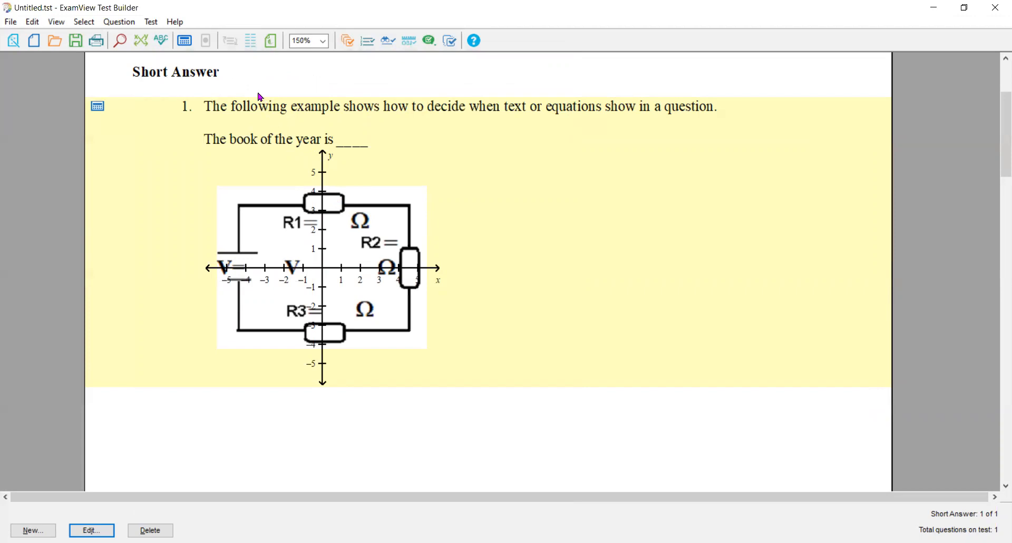
click(186, 42)
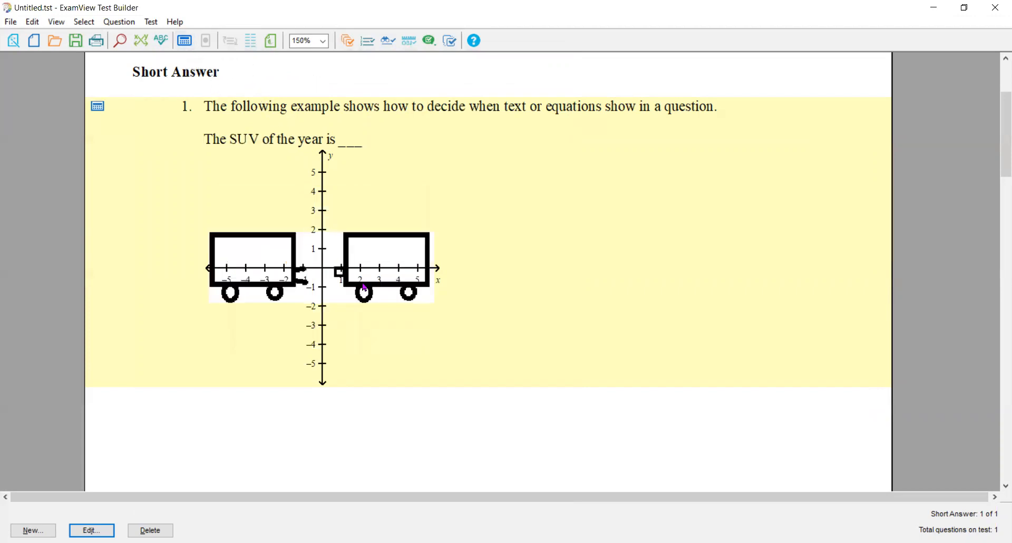
- Reopen the question, recalculate its values repeatedly to check that each sentence appears with its matching picture, and record it
double_click(364, 283)
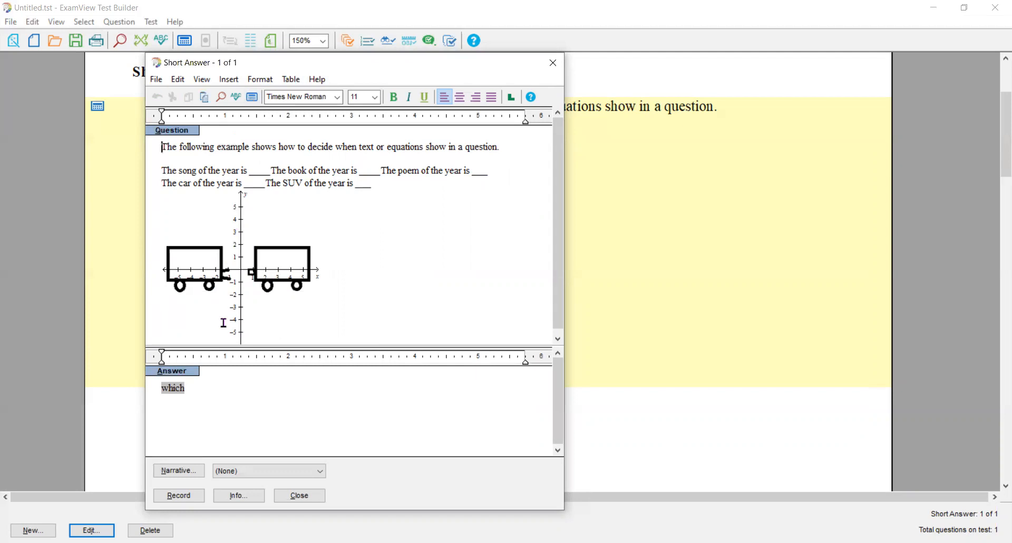
click(253, 98)
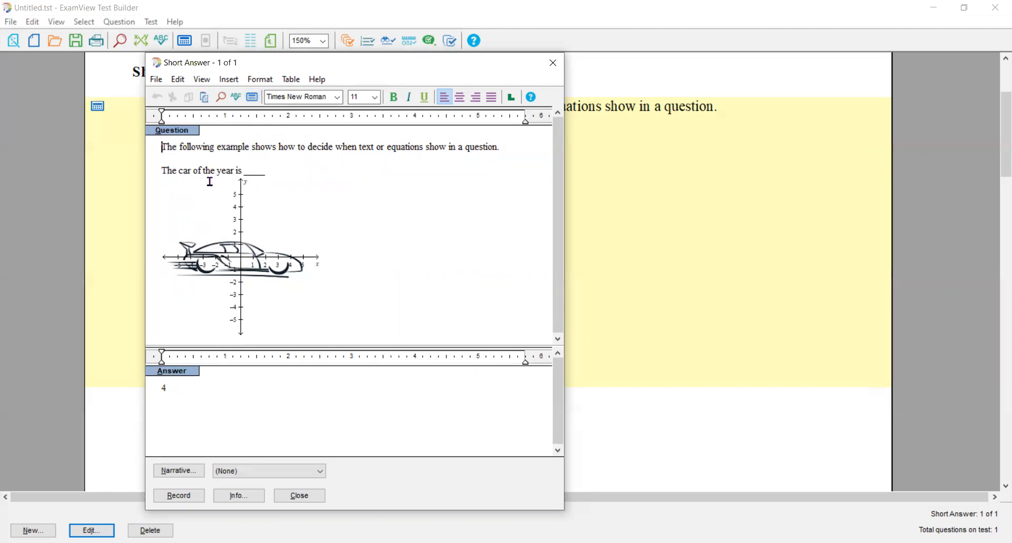
click(252, 98)
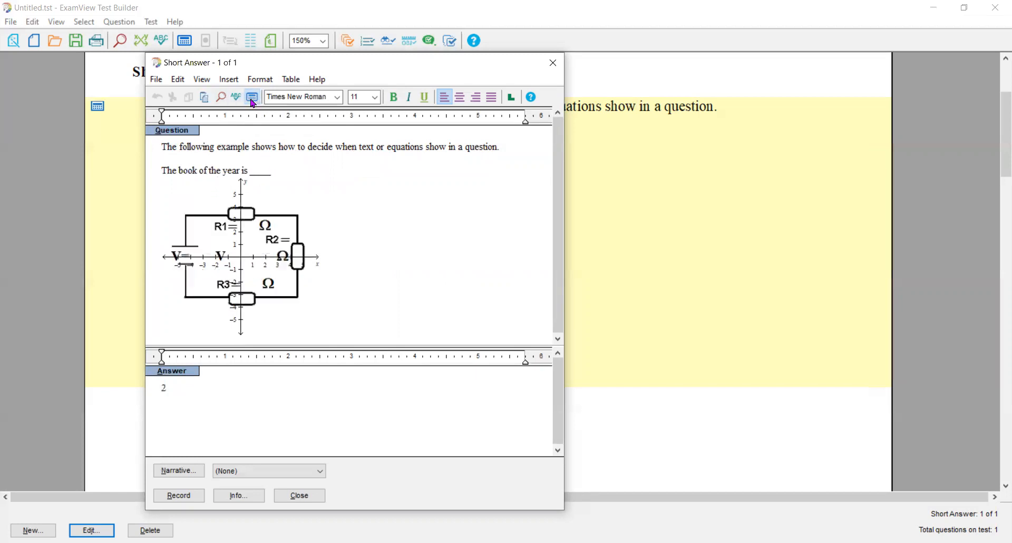
click(252, 98)
click(252, 98)
click(252, 98)
click(252, 98)
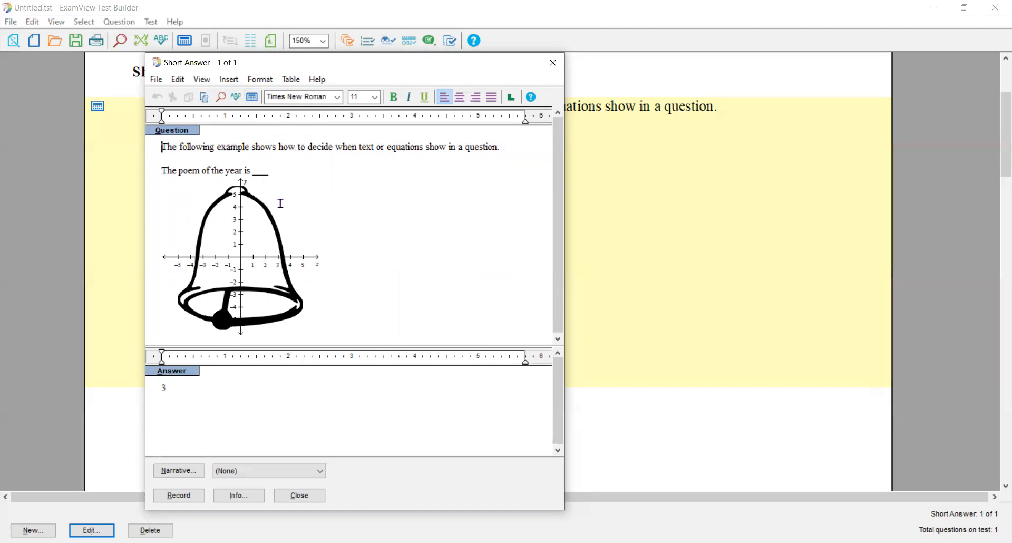
click(196, 495)
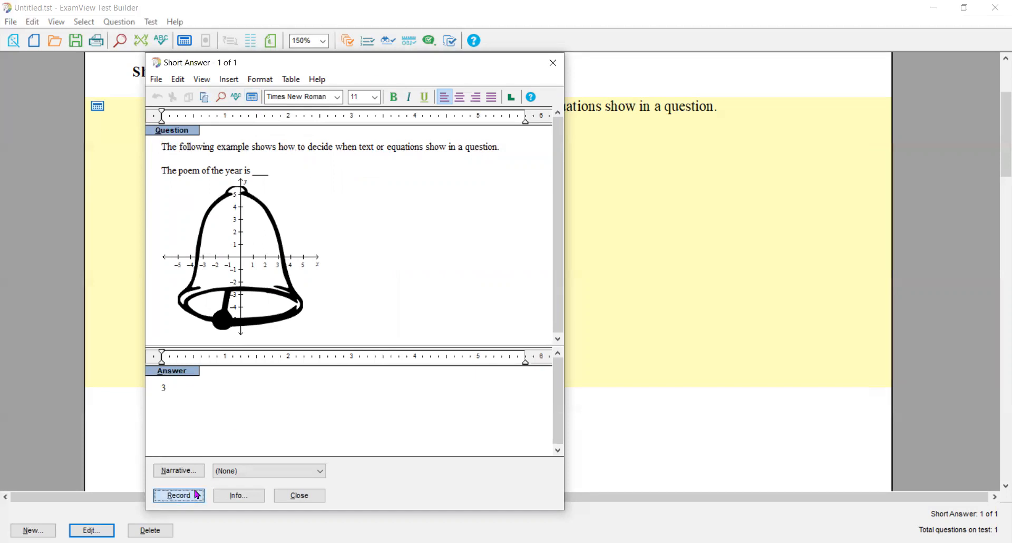